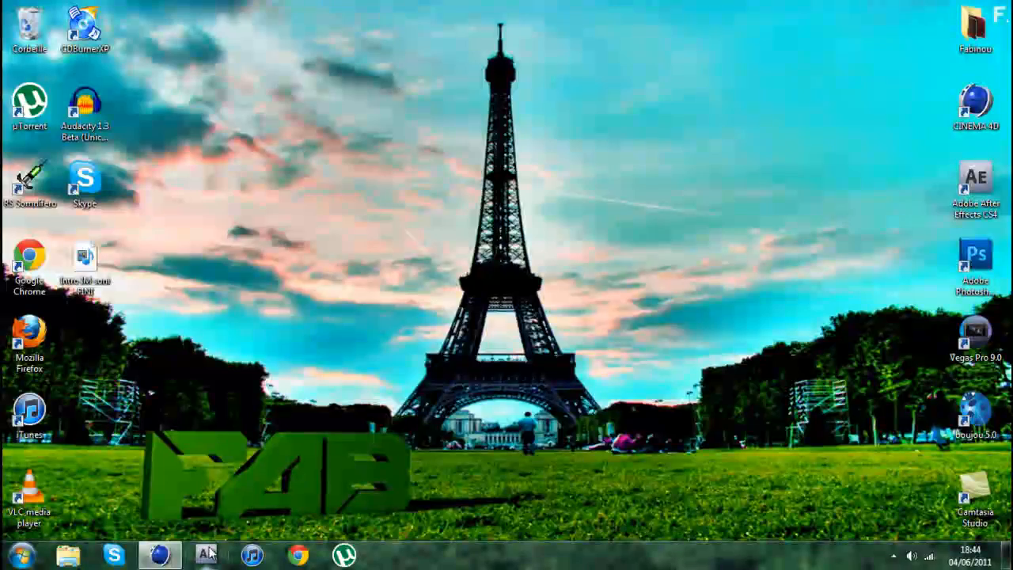
# - Switch to CINEMA 4D and open the render settings for the empty scene
pyautogui.moveTo(169, 561)
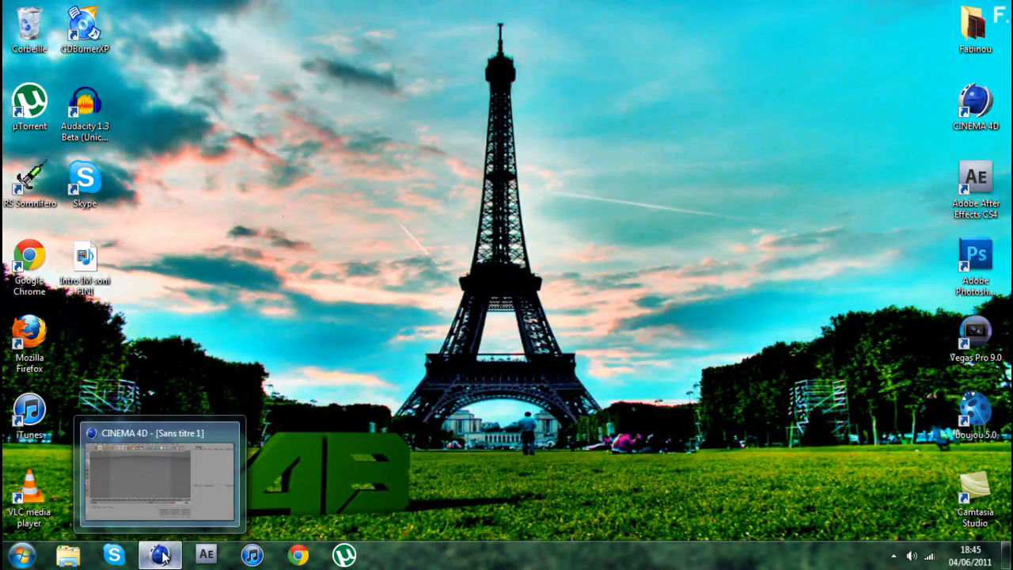
pyautogui.moveTo(186, 460)
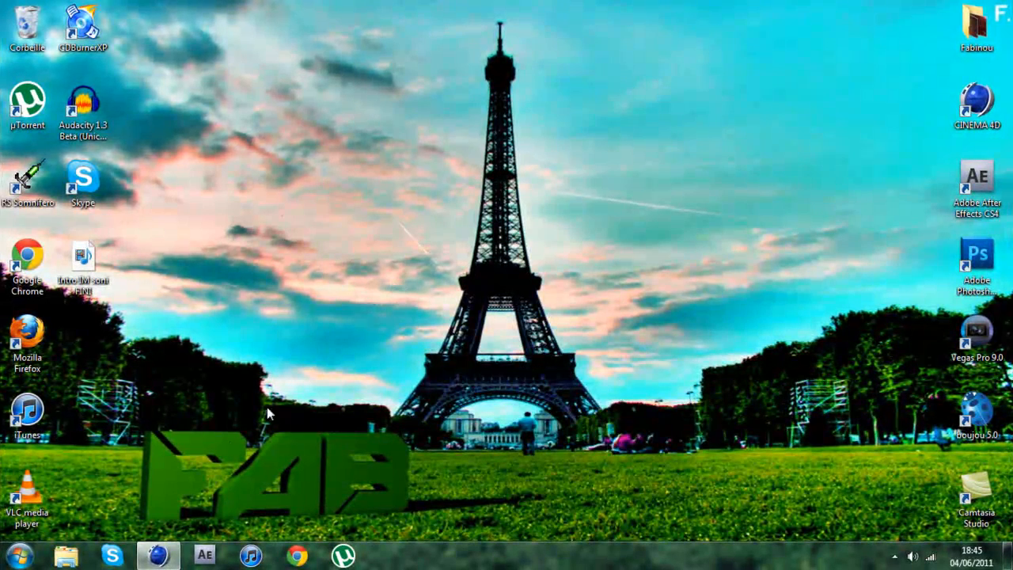
pyautogui.click(158, 554)
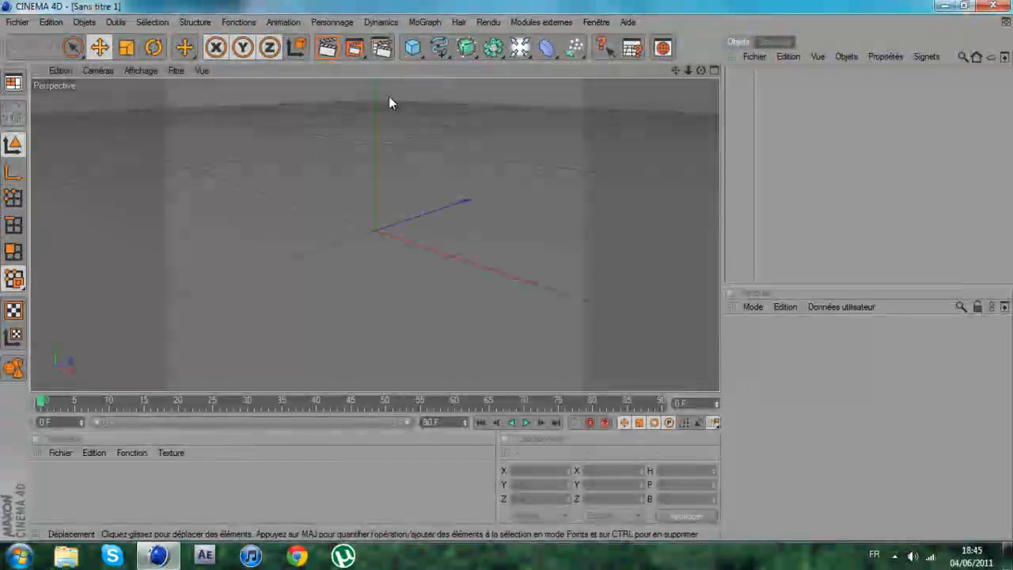
pyautogui.click(385, 49)
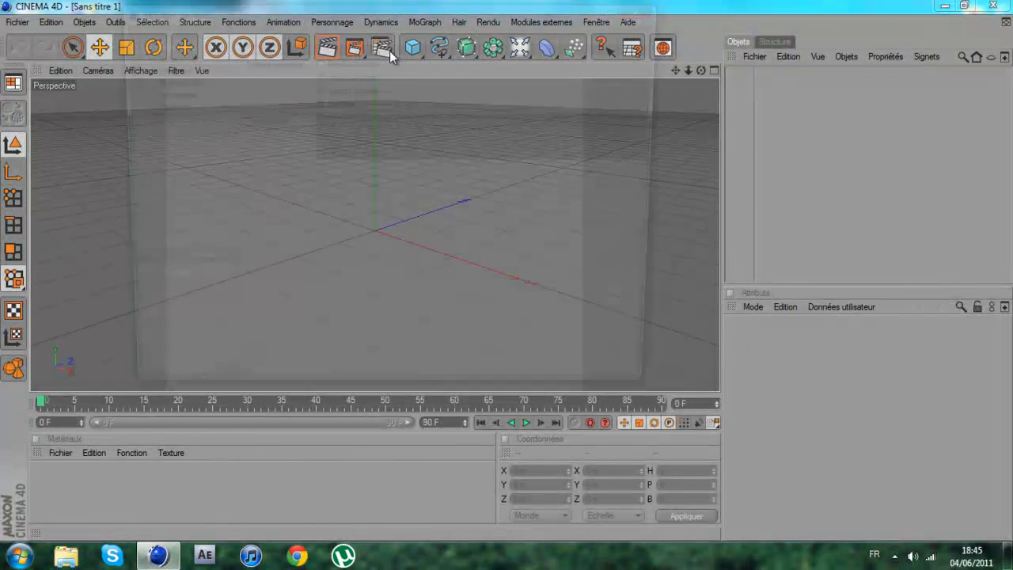
# - Set the render output to the HDV/HDTV 720 29.97 preset and its frame range to Toutes les images
pyautogui.click(152, 56)
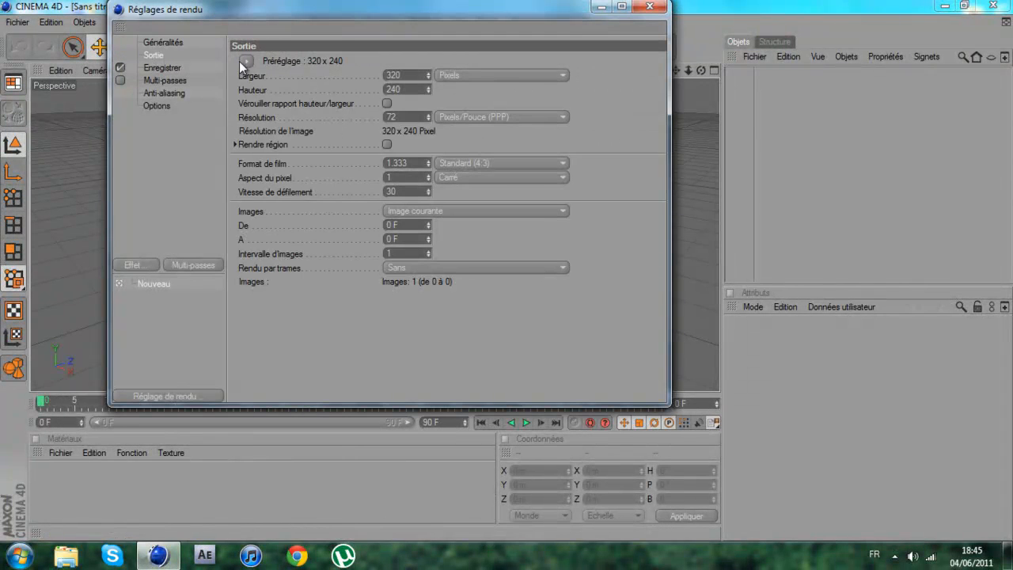
pyautogui.click(246, 61)
pyautogui.moveTo(286, 107)
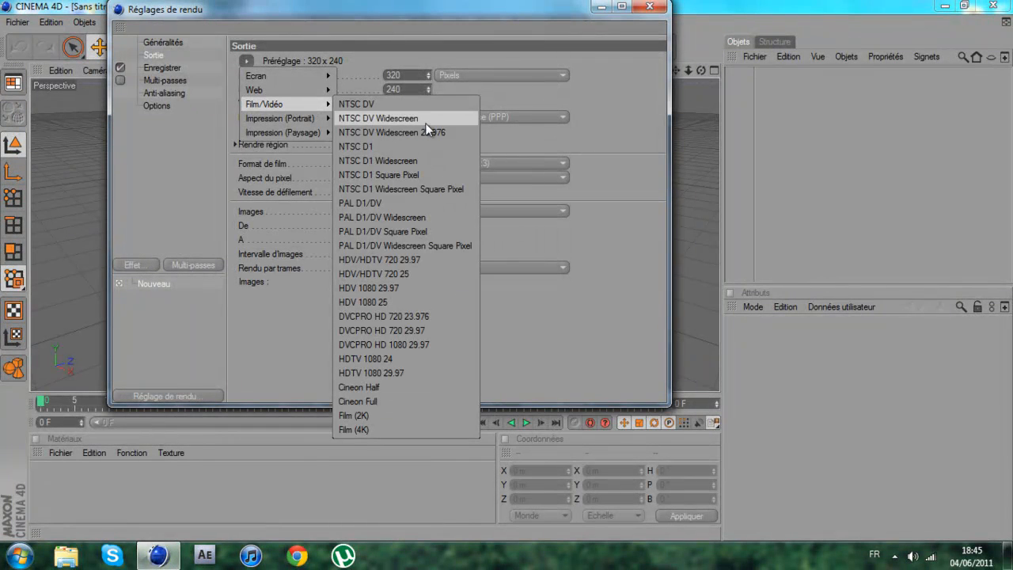
pyautogui.click(428, 260)
pyautogui.click(437, 210)
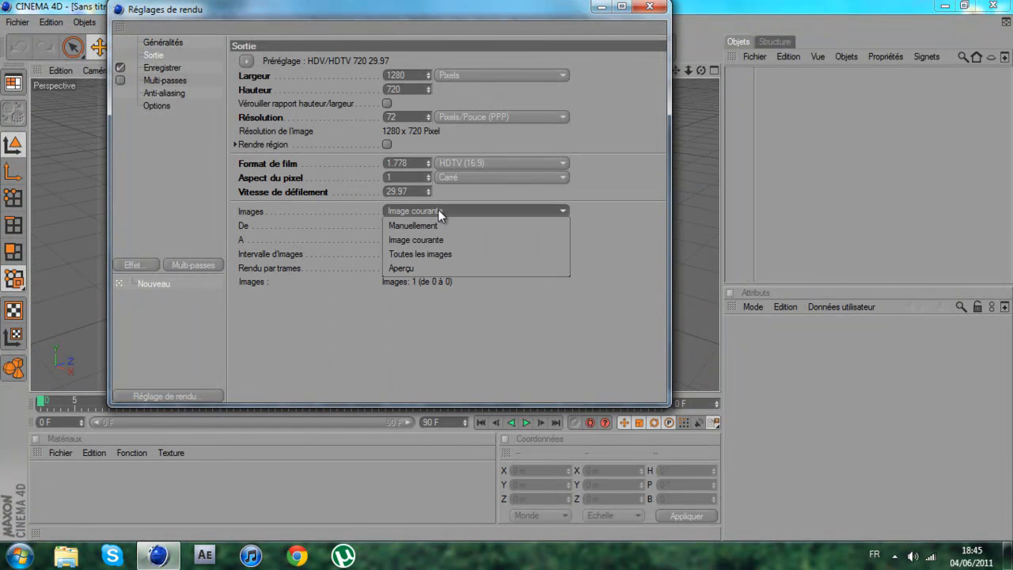
pyautogui.click(442, 255)
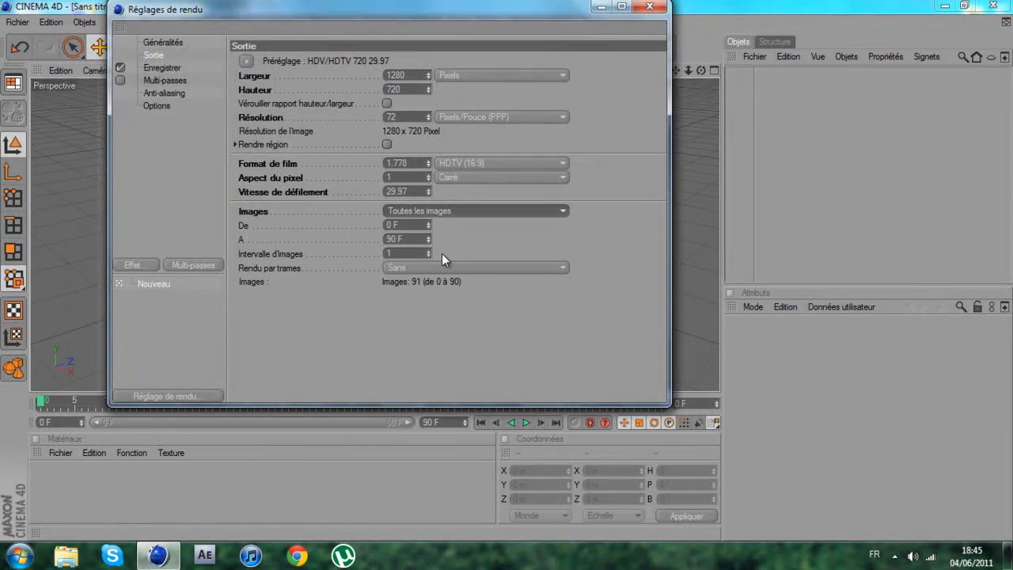
# - Set the render to save on the desktop as "tuto" in the Film QuickTime format
pyautogui.click(173, 66)
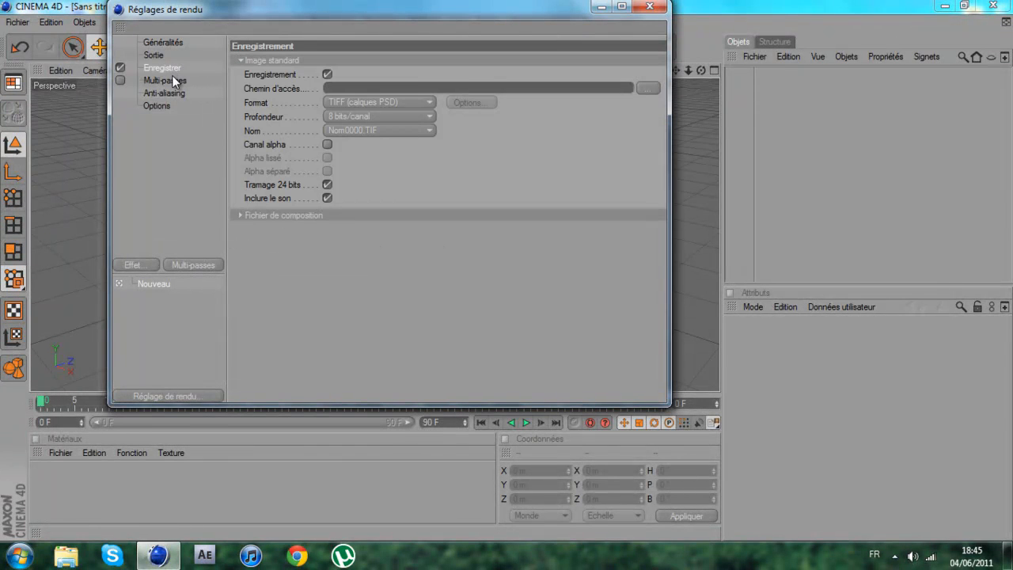
pyautogui.click(648, 88)
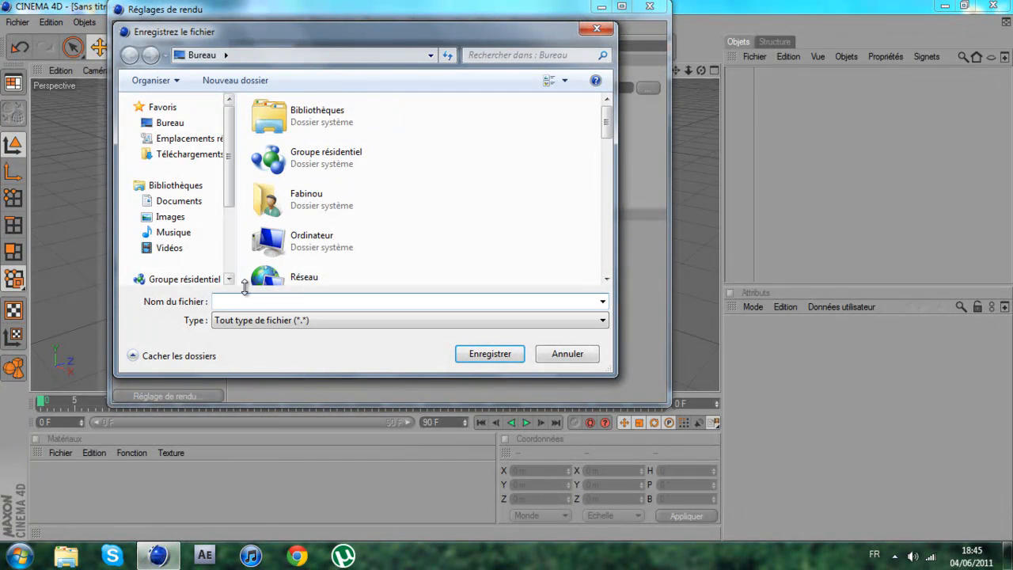
pyautogui.write('tuto')
pyautogui.press('Return')
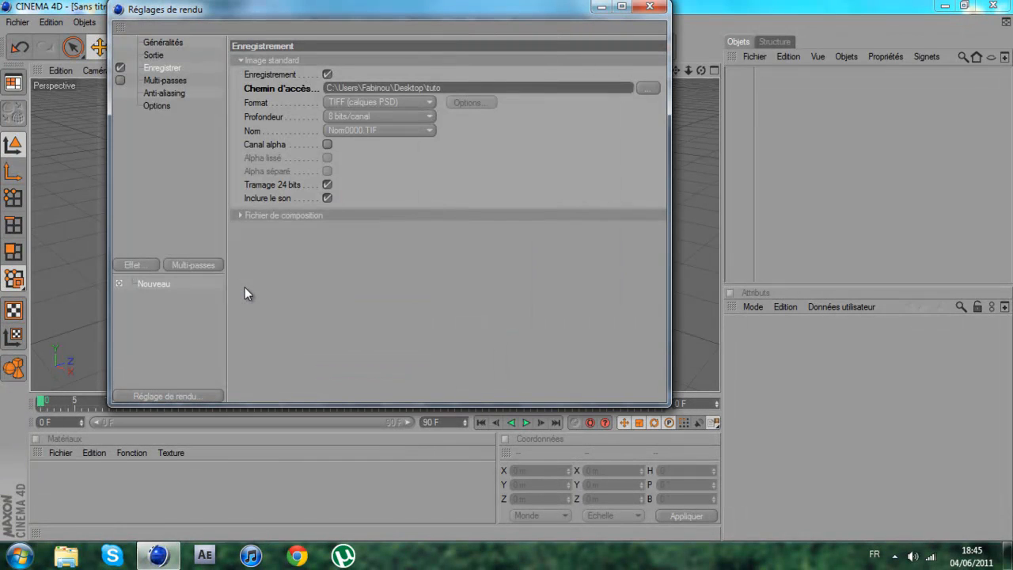
pyautogui.click(423, 103)
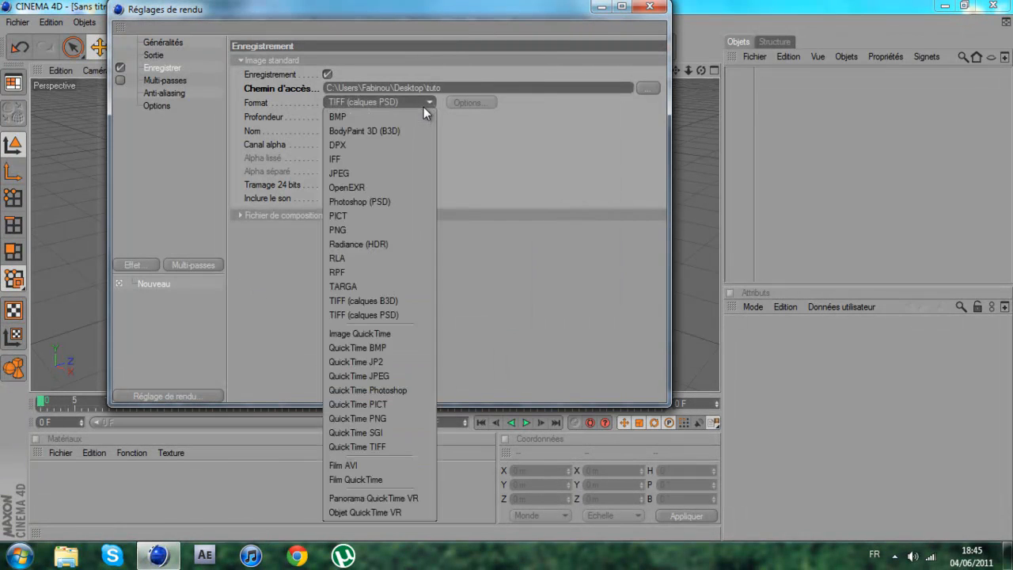
pyautogui.click(366, 479)
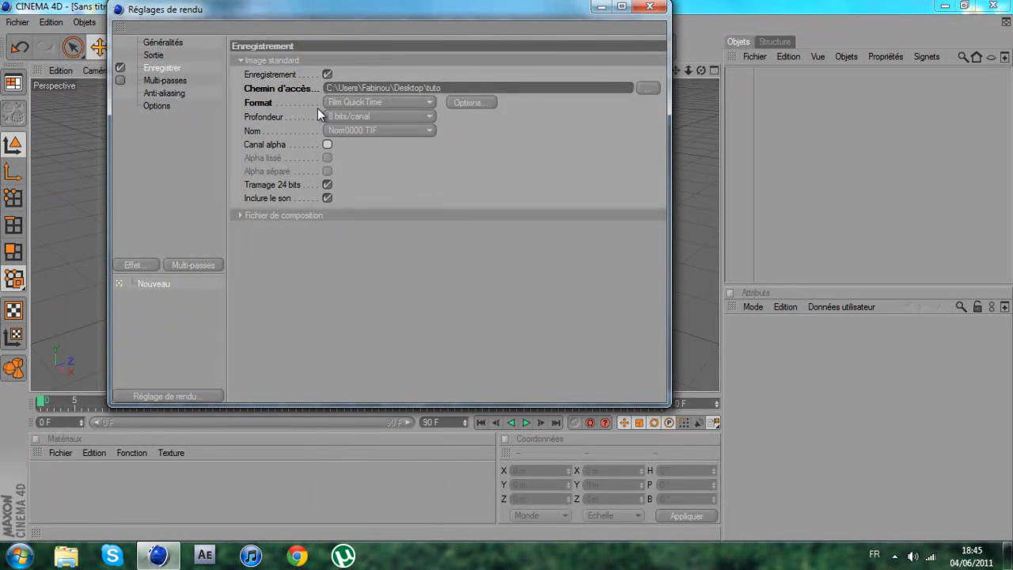
# - Review the available anti-aliasing modes and filters, and close the render settings
pyautogui.click(175, 93)
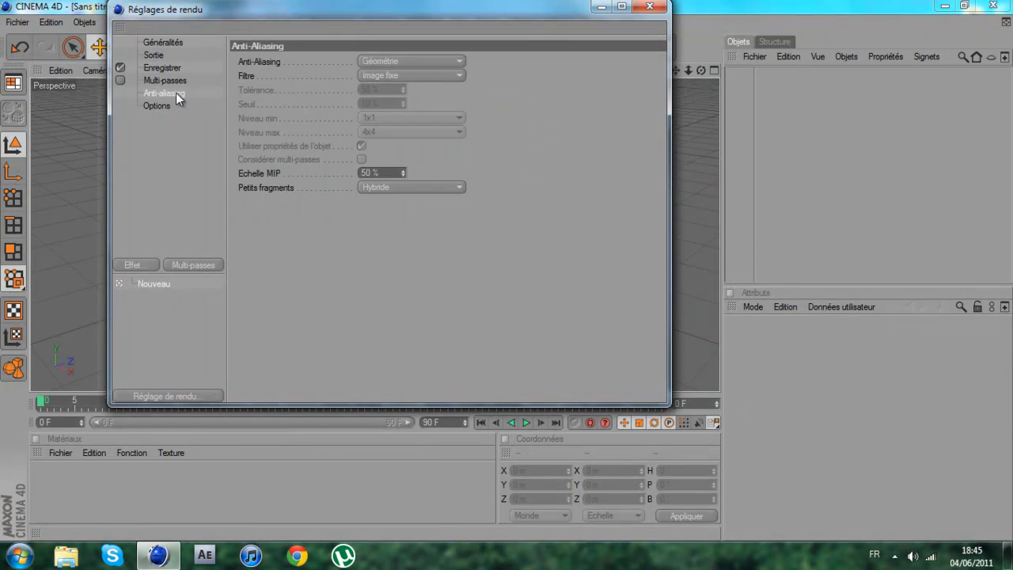
pyautogui.click(415, 62)
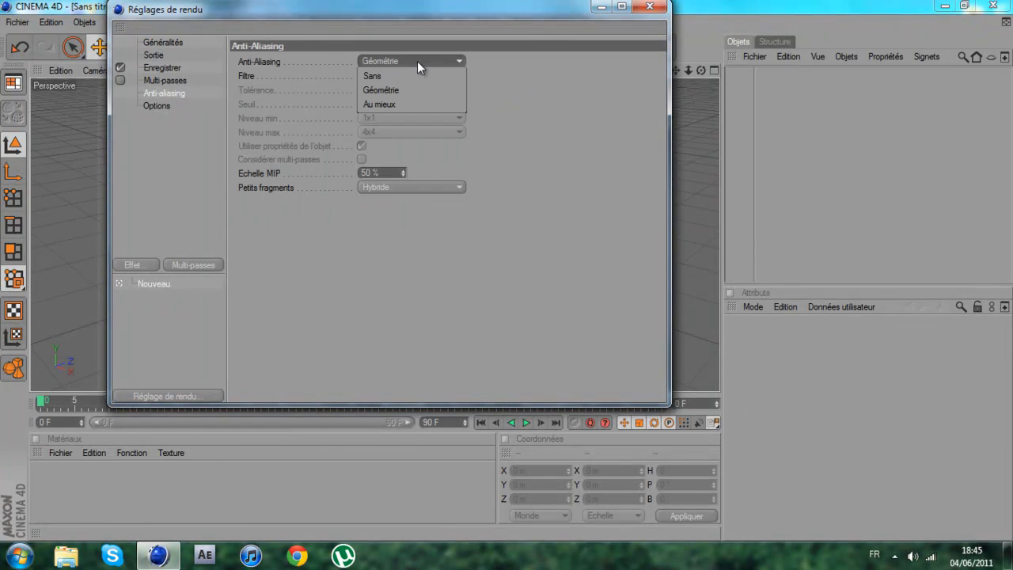
pyautogui.click(418, 61)
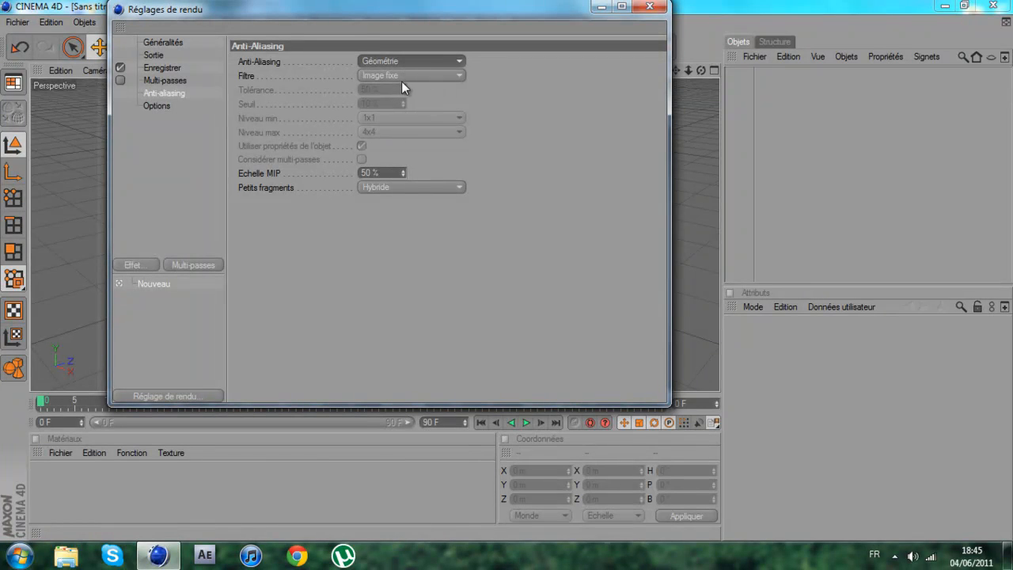
pyautogui.click(164, 80)
pyautogui.click(166, 93)
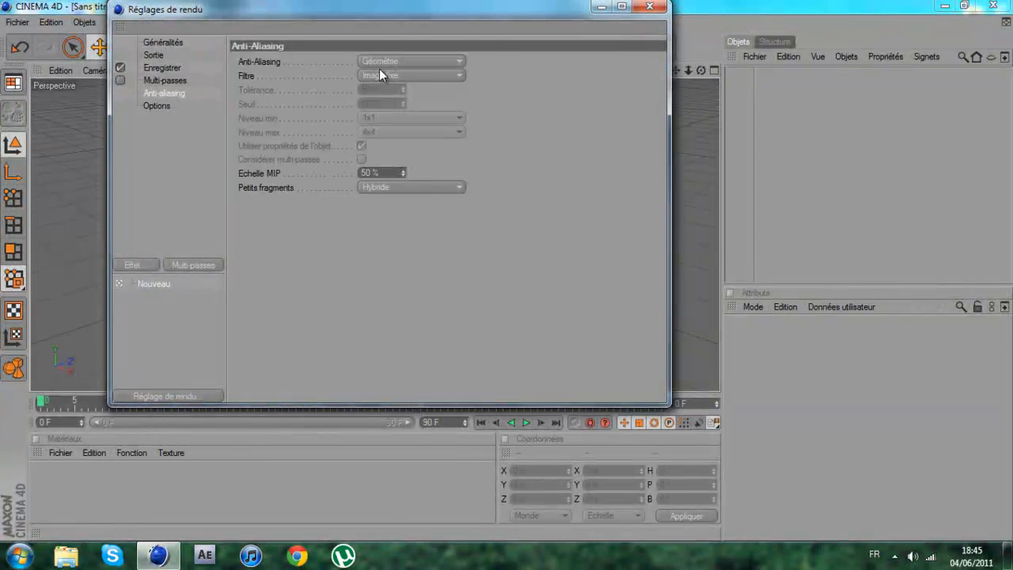
pyautogui.click(424, 62)
pyautogui.click(422, 60)
pyautogui.click(423, 76)
pyautogui.click(413, 89)
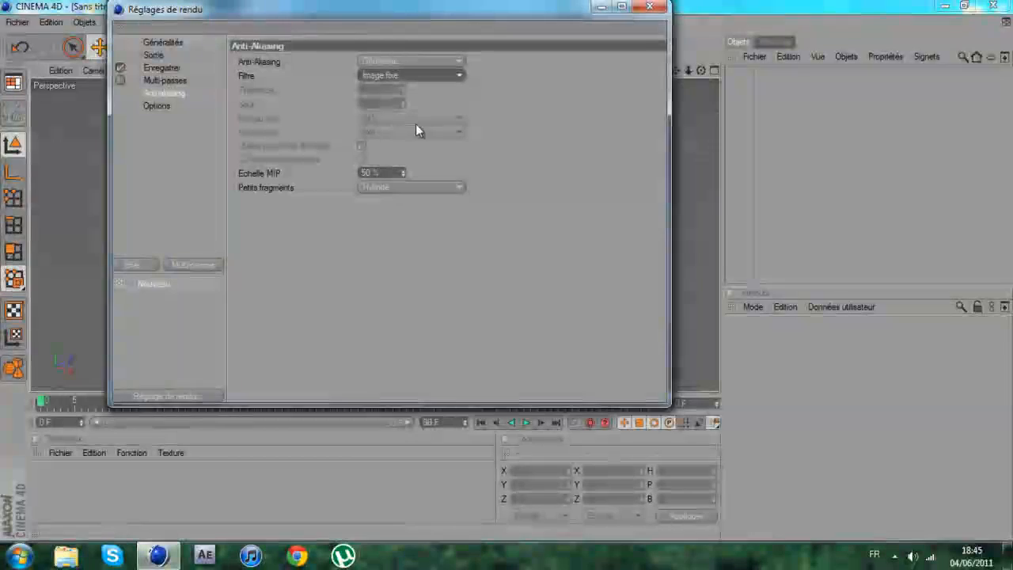
pyautogui.click(648, 6)
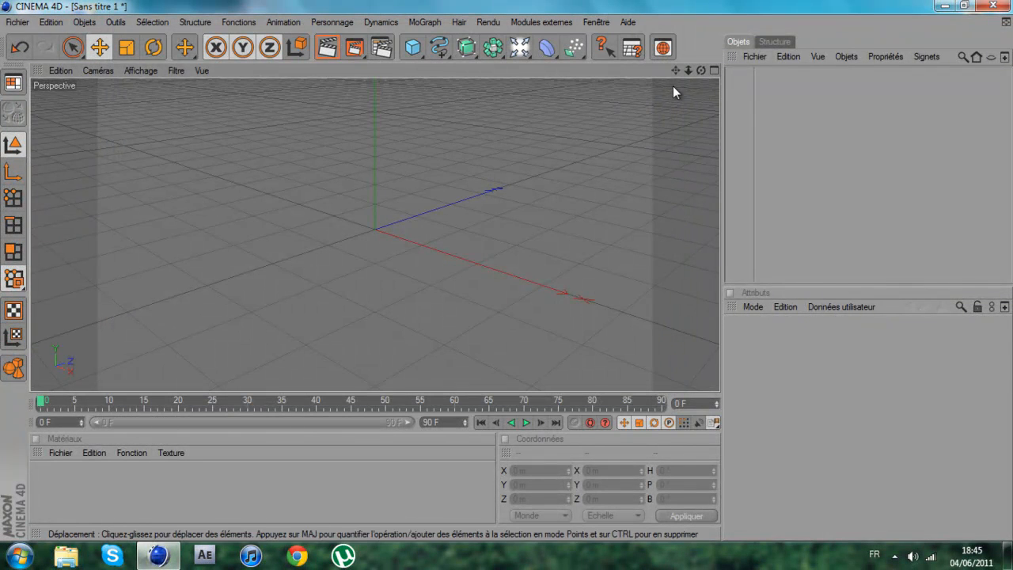
# - Add a cube, reshape it into a block about 964 × 200 × 83 m, and raise it to about 131 m in Y
pyautogui.moveTo(701, 71); pyautogui.dragTo(503, 265)
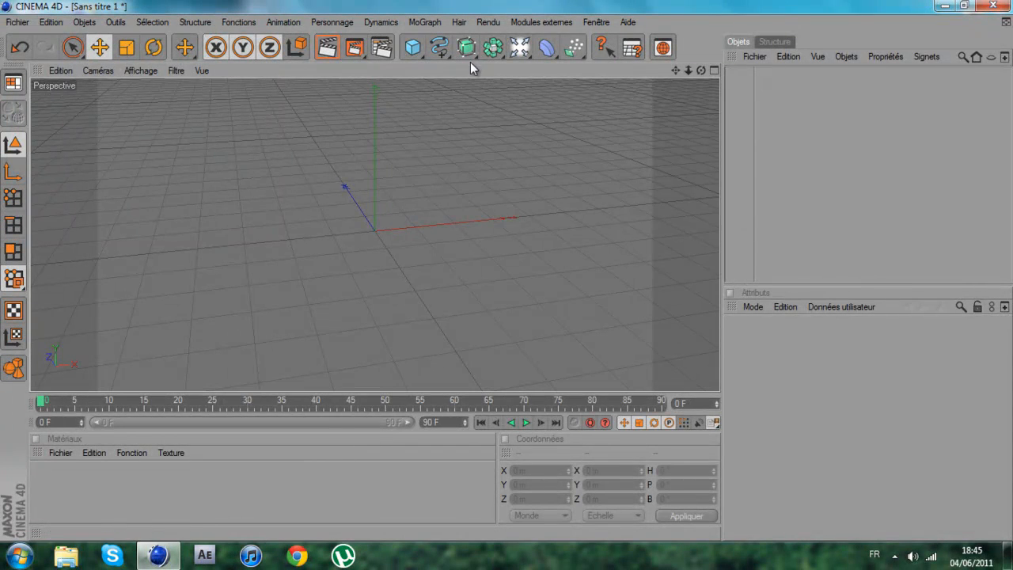
pyautogui.moveTo(411, 56); pyautogui.dragTo(449, 62)
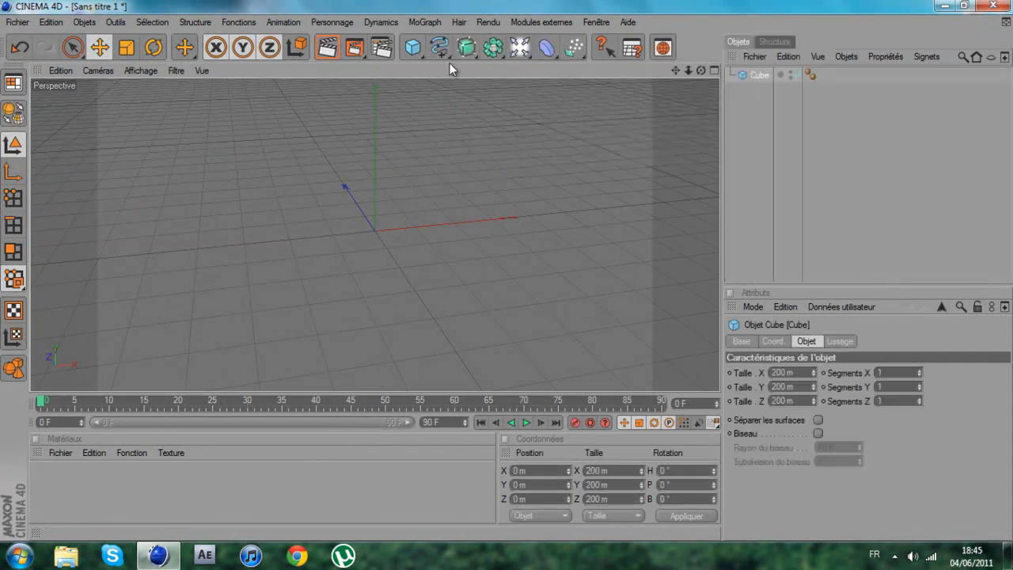
pyautogui.moveTo(701, 71); pyautogui.dragTo(500, 269)
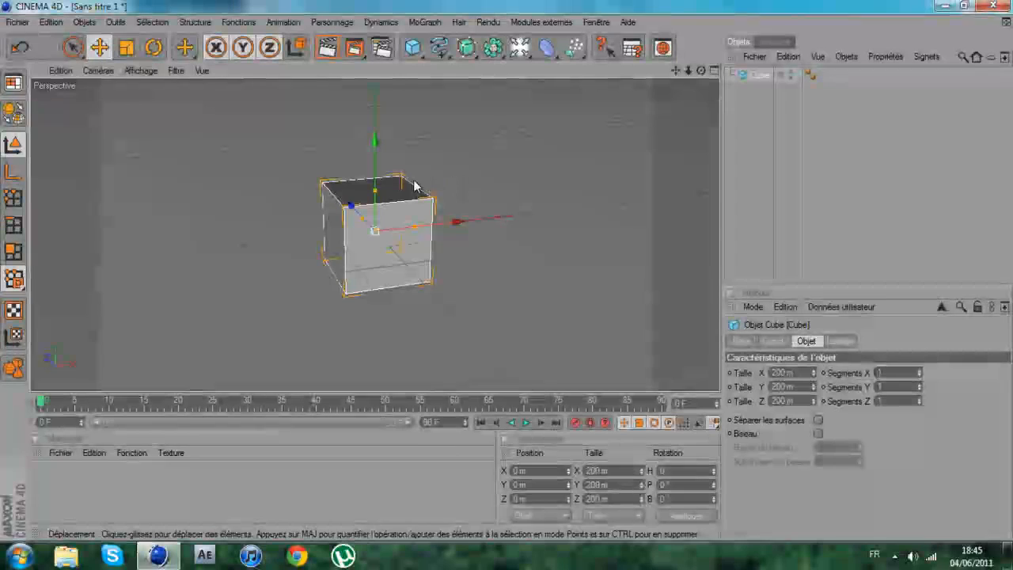
pyautogui.moveTo(417, 228); pyautogui.dragTo(515, 276)
pyautogui.moveTo(360, 212); pyautogui.dragTo(507, 270)
pyautogui.moveTo(372, 148); pyautogui.dragTo(507, 270)
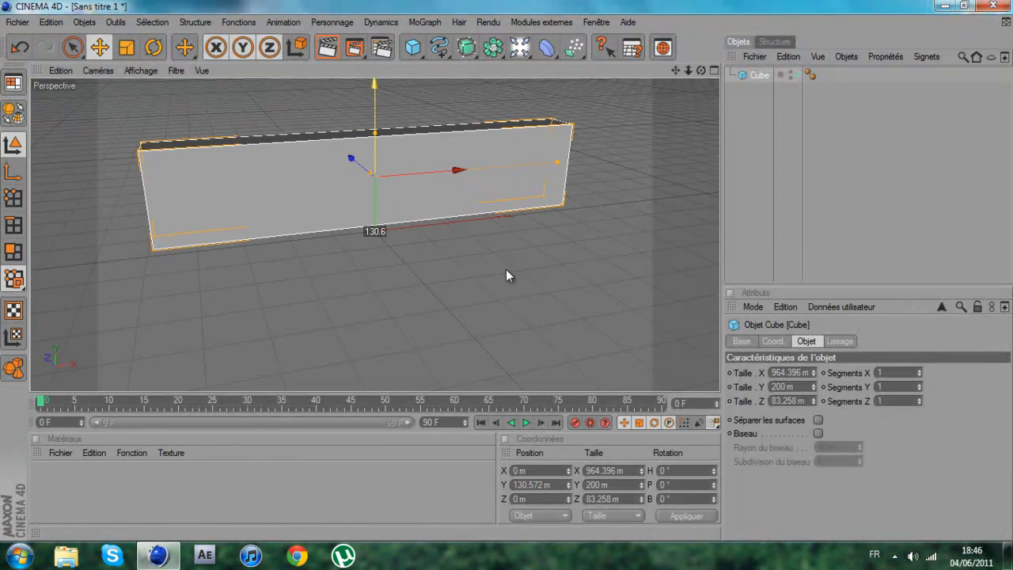
# - Lengthen the block to about 1122 m in X and thin it to about 63 m in Z
pyautogui.moveTo(683, 70); pyautogui.dragTo(677, 73)
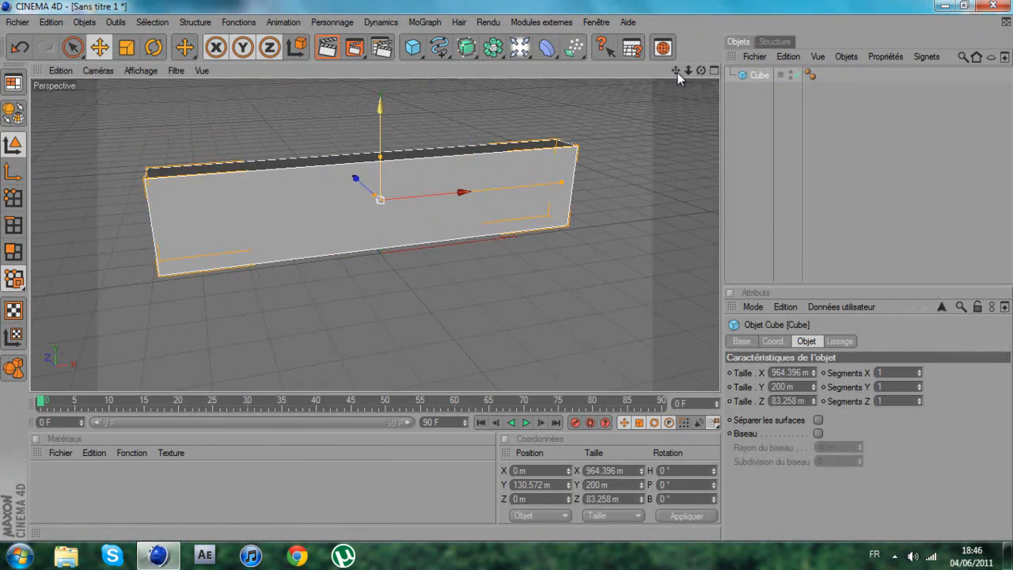
pyautogui.moveTo(564, 181); pyautogui.dragTo(507, 270)
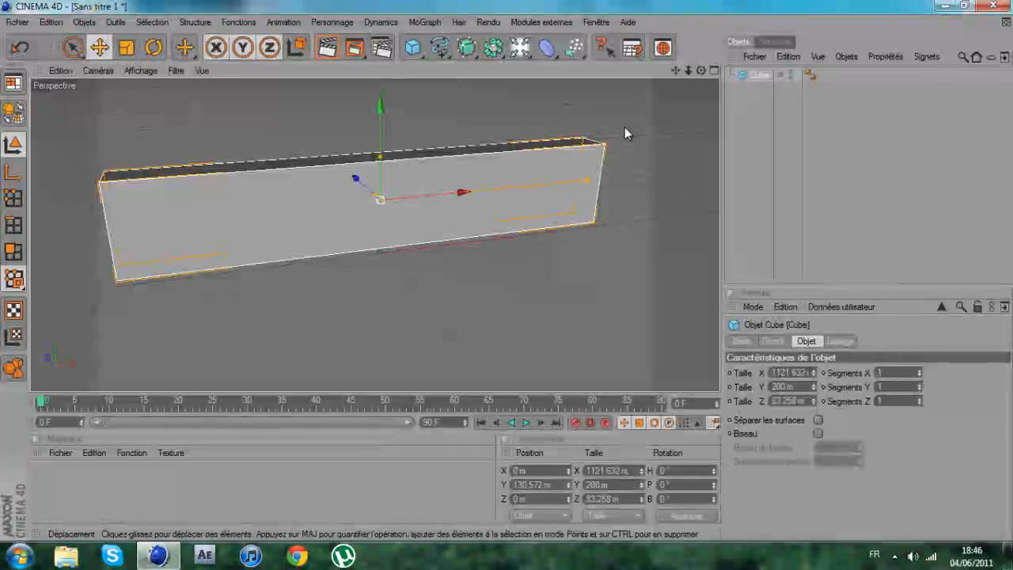
pyautogui.moveTo(701, 71); pyautogui.dragTo(506, 270)
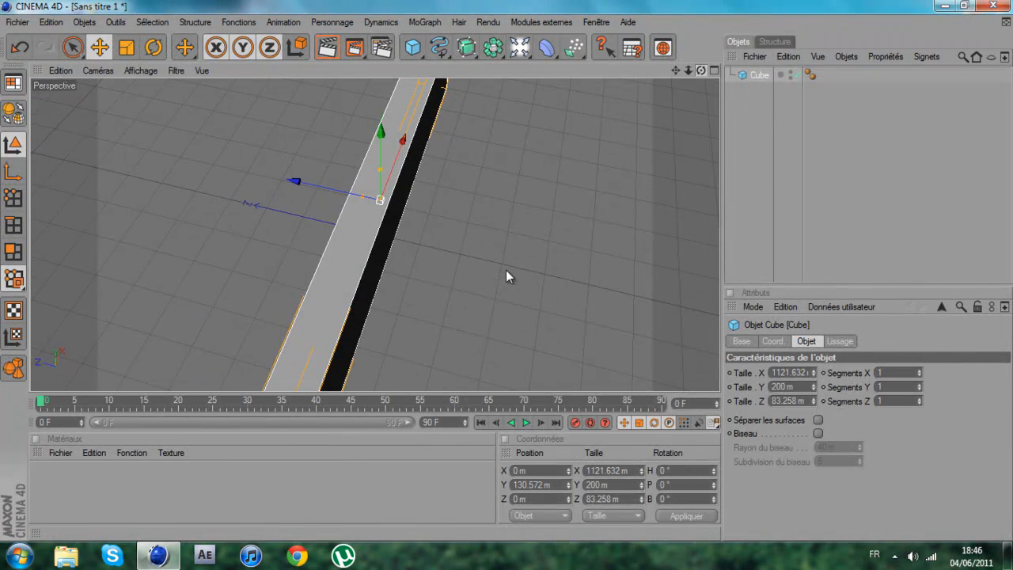
pyautogui.moveTo(377, 201); pyautogui.dragTo(506, 271)
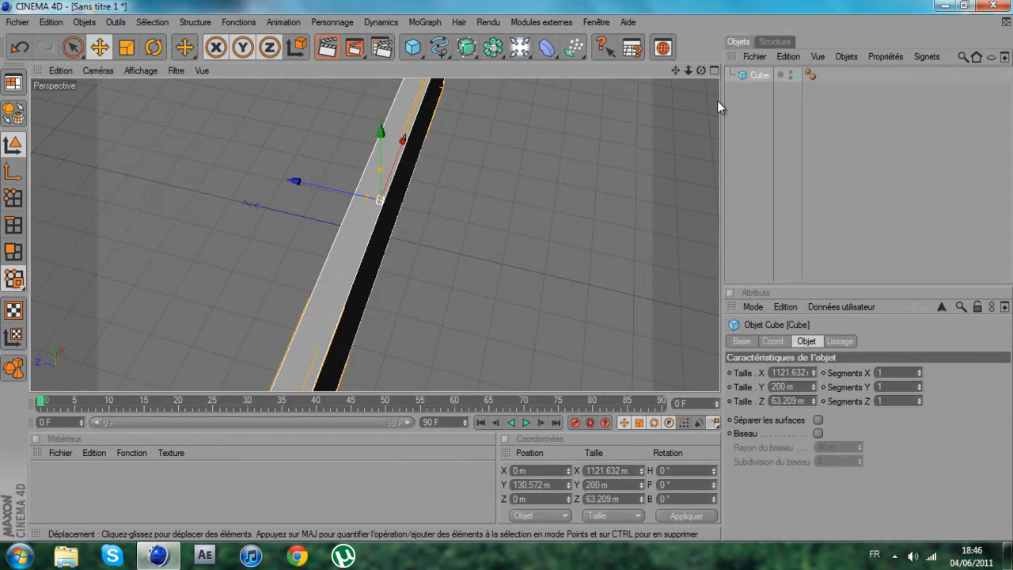
pyautogui.moveTo(699, 72); pyautogui.dragTo(627, 113)
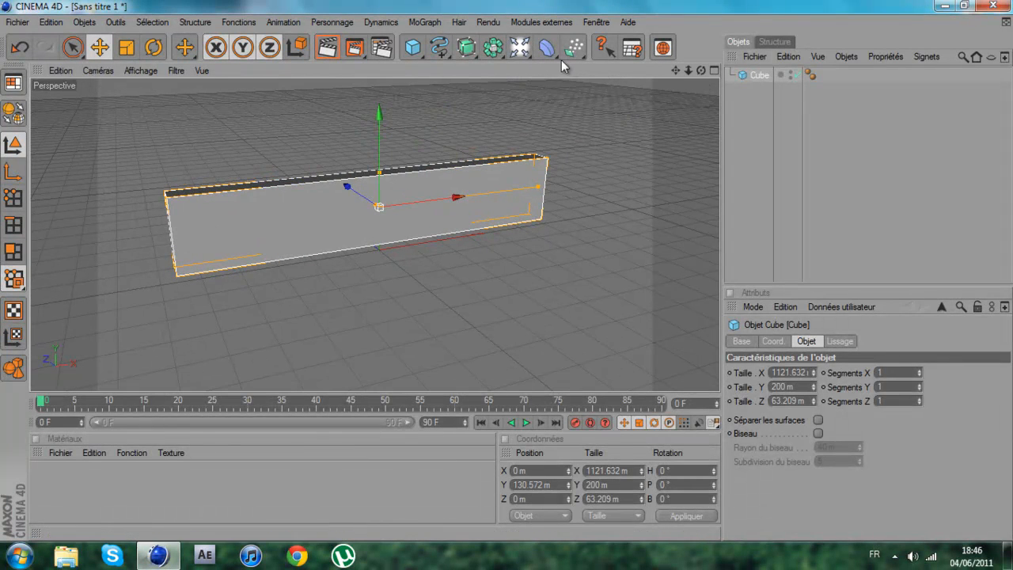
pyautogui.moveTo(533, 55); pyautogui.dragTo(668, 130)
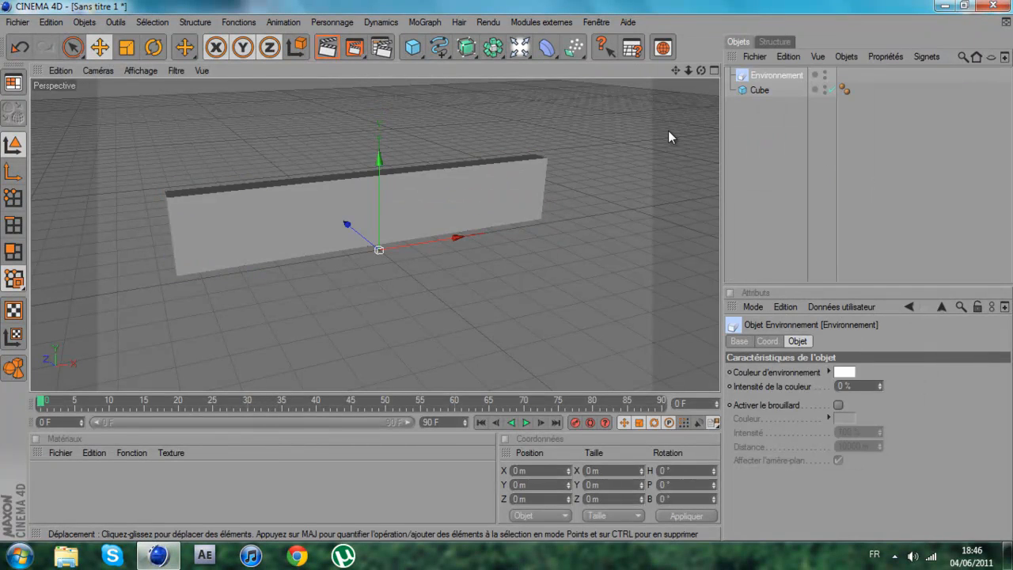
pyautogui.click(775, 75)
pyautogui.press('Delete')
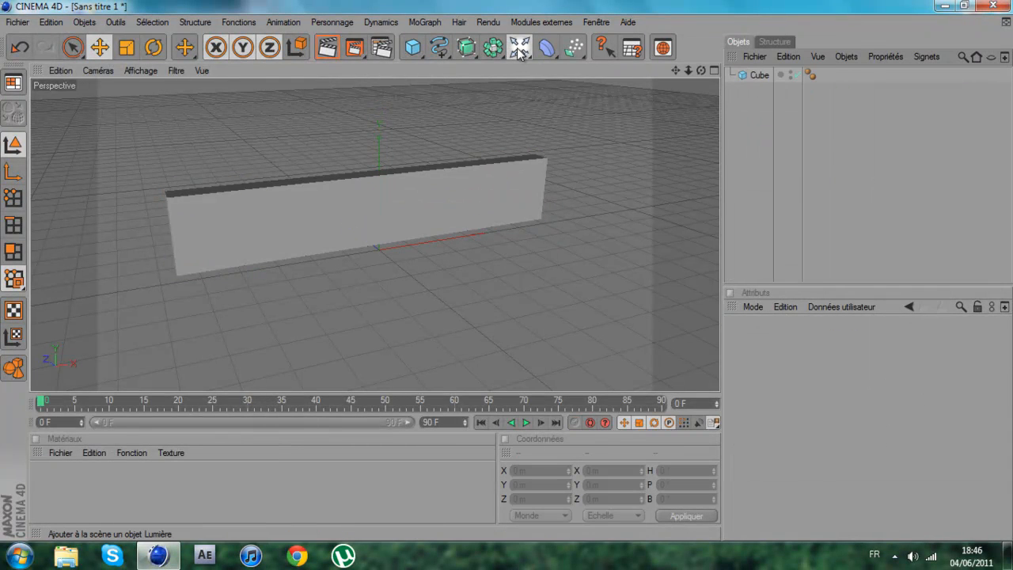
# - Add a Sol floor object shifted to about 152 m in X, and raise the block to about 152 m in Y
pyautogui.moveTo(520, 52); pyautogui.dragTo(677, 116)
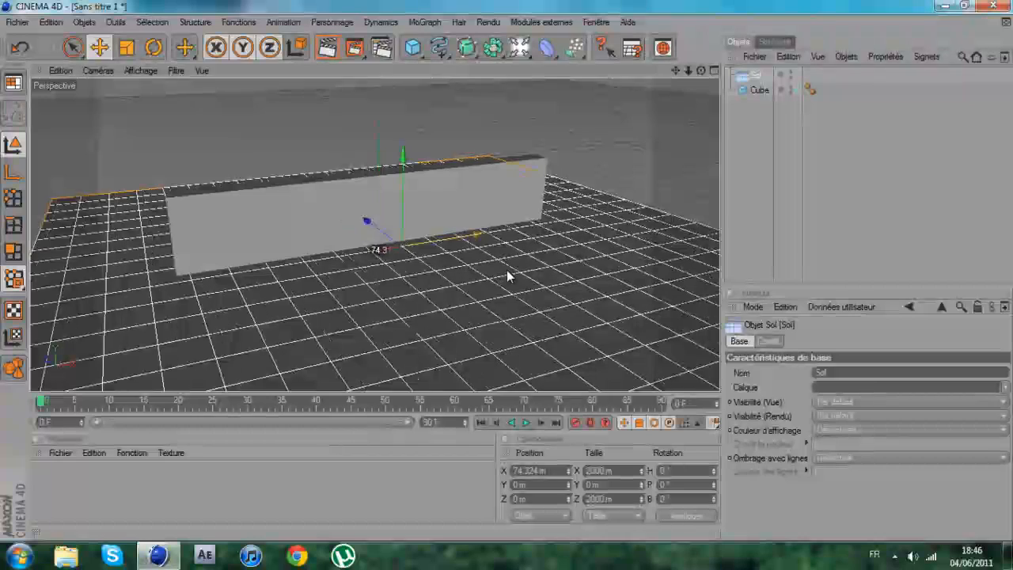
pyautogui.click(735, 91)
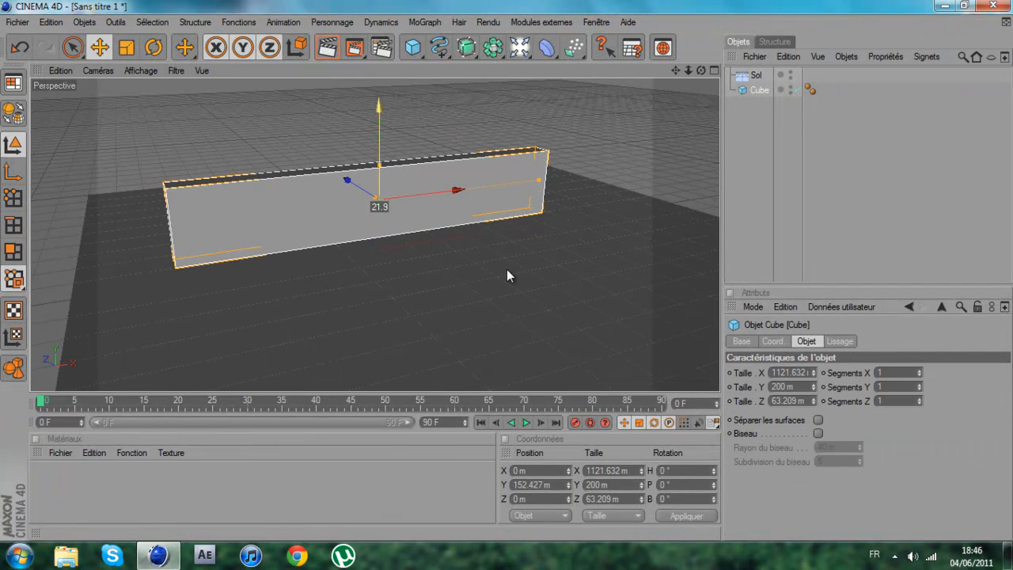
pyautogui.click(755, 75)
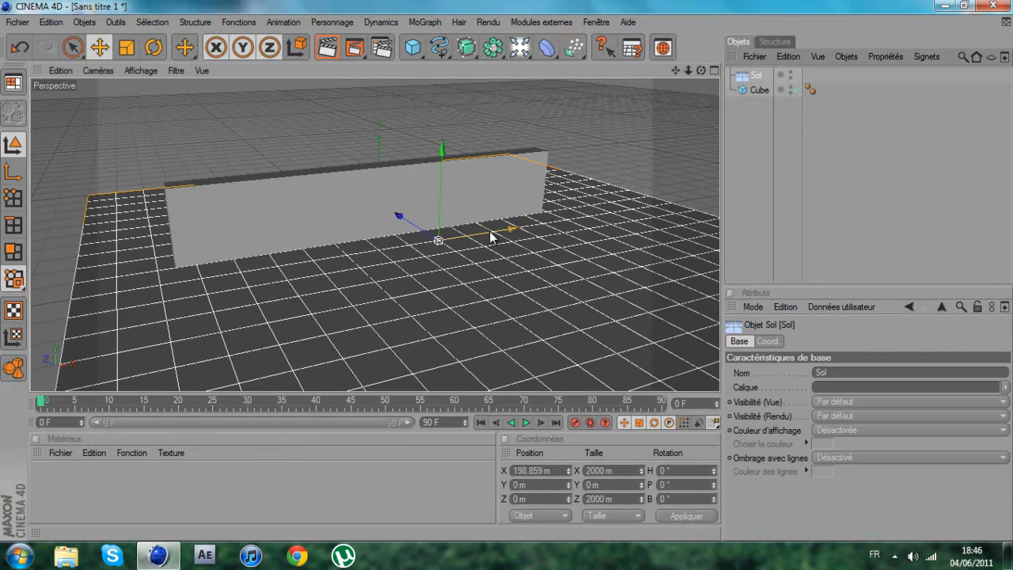
pyautogui.moveTo(490, 236); pyautogui.dragTo(506, 275)
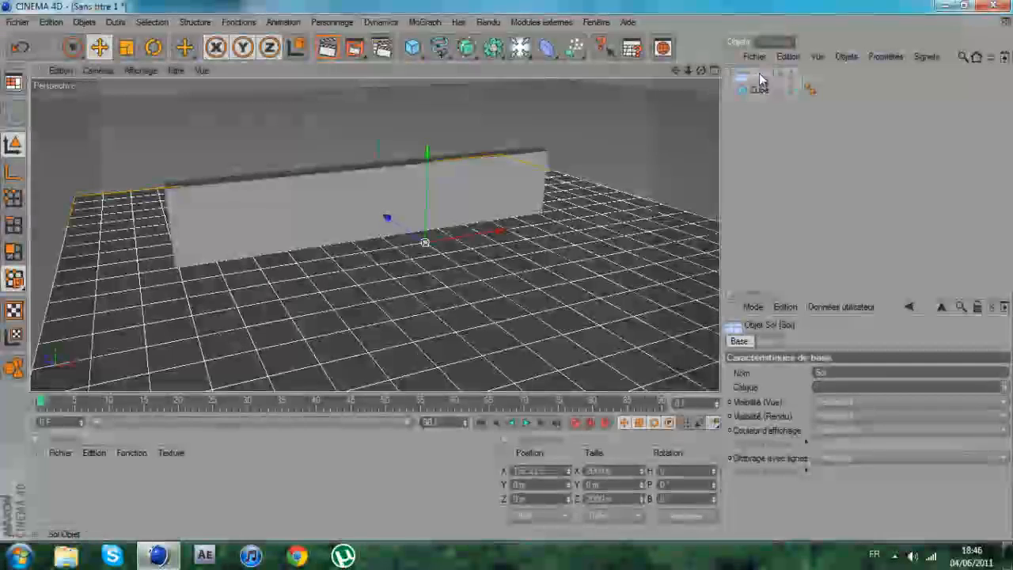
# - Apply a MoGraph Corps rigide (rigid body) property to the Sol floor object
pyautogui.rightClick(758, 74)
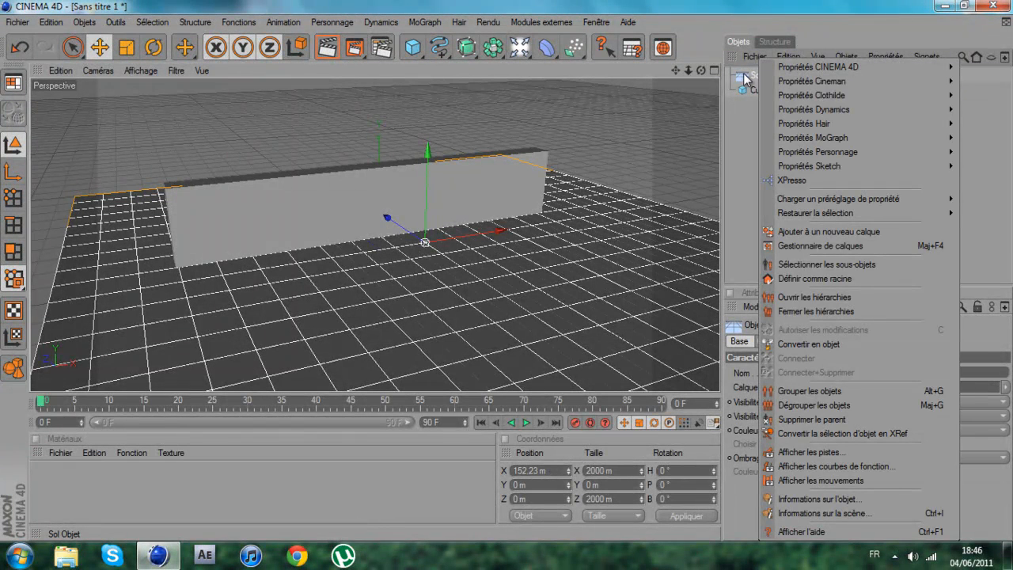
pyautogui.moveTo(807, 138)
pyautogui.click(712, 151)
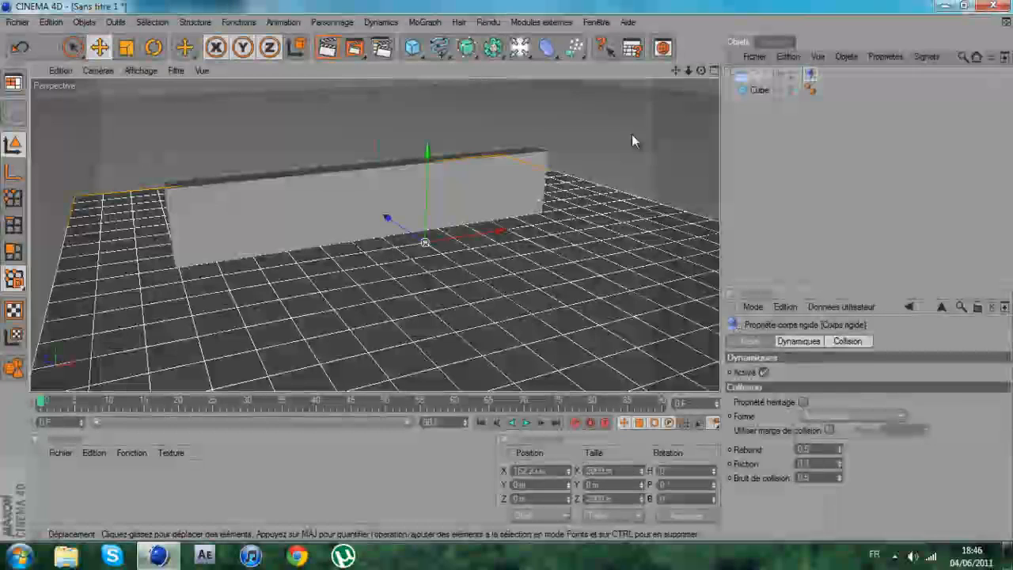
# - Run Xplode on the Cube with 400 particles and Fracture output, and generate the particle points
pyautogui.click(759, 89)
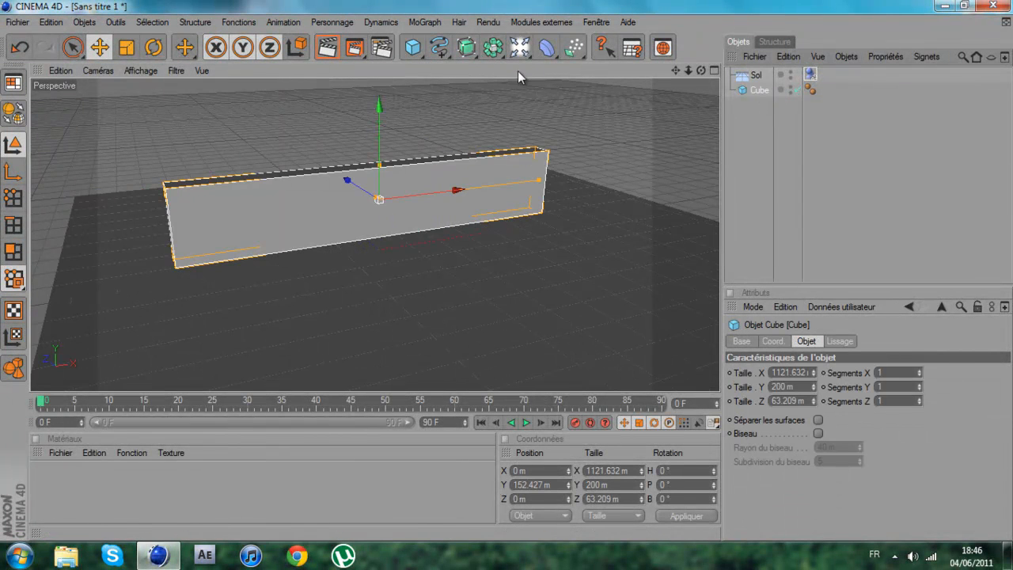
pyautogui.click(524, 24)
pyautogui.click(537, 133)
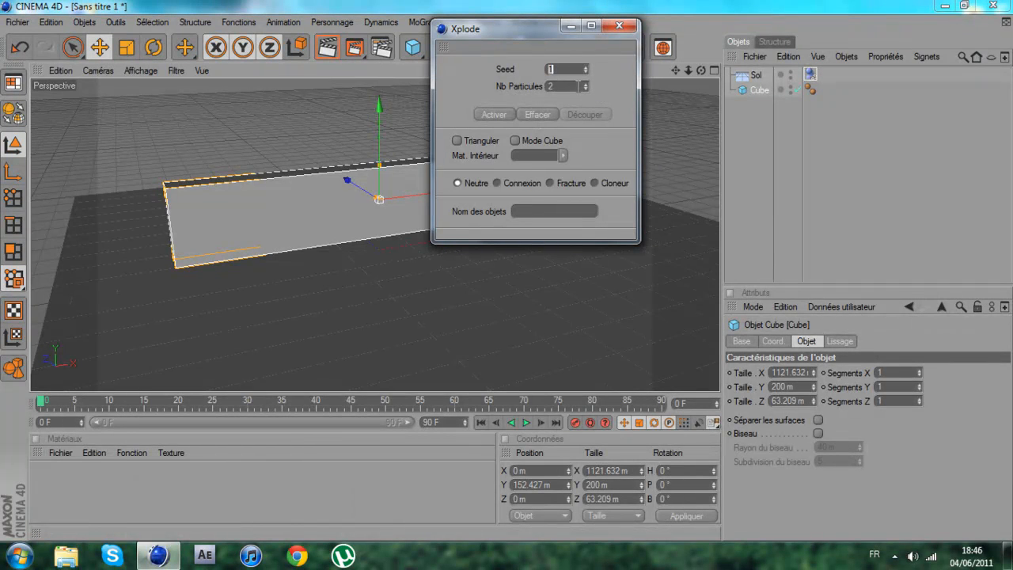
pyautogui.press('Tab')
pyautogui.moveTo(518, 28); pyautogui.dragTo(593, 33)
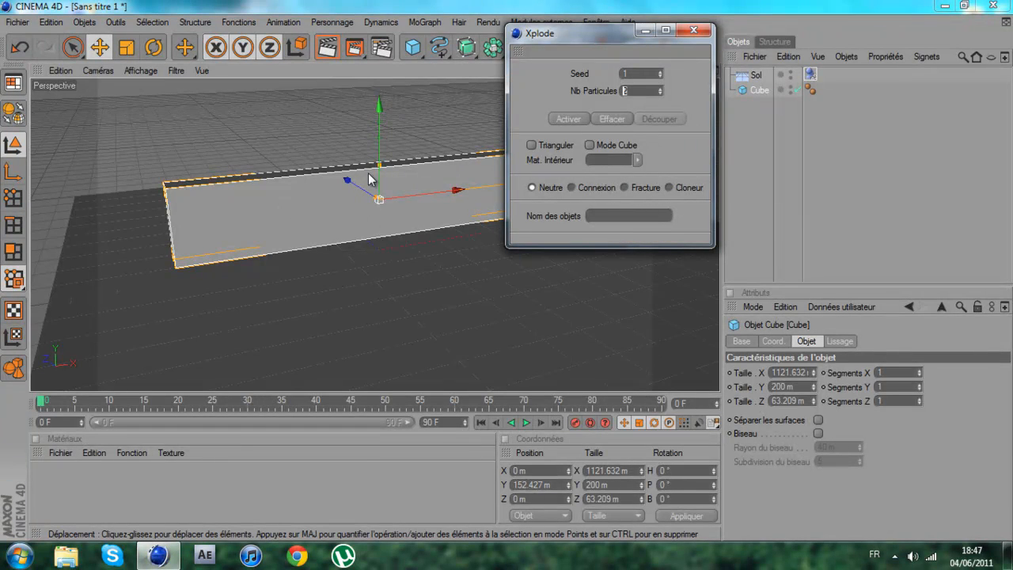
pyautogui.write('400')
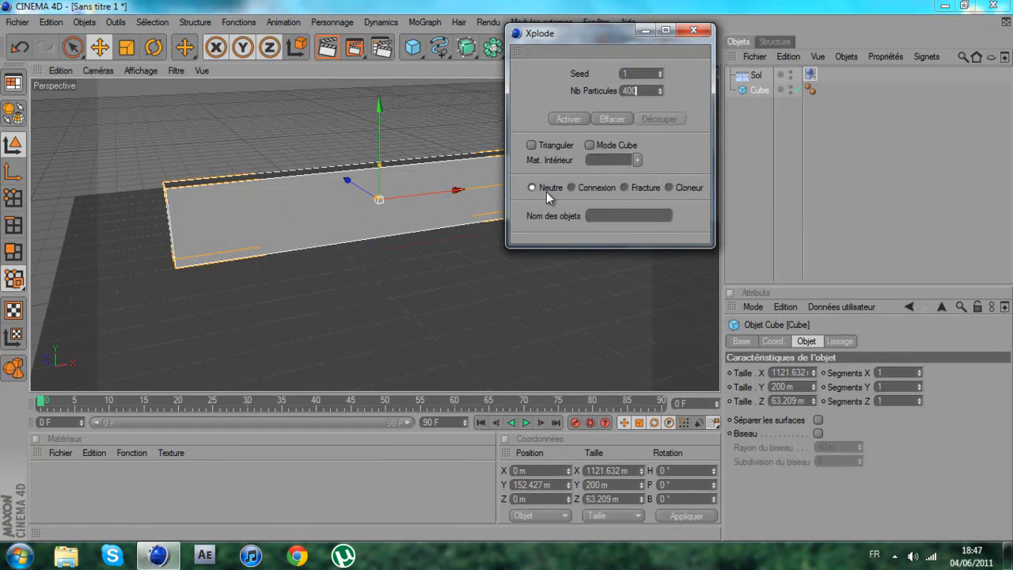
pyautogui.click(625, 187)
pyautogui.click(582, 117)
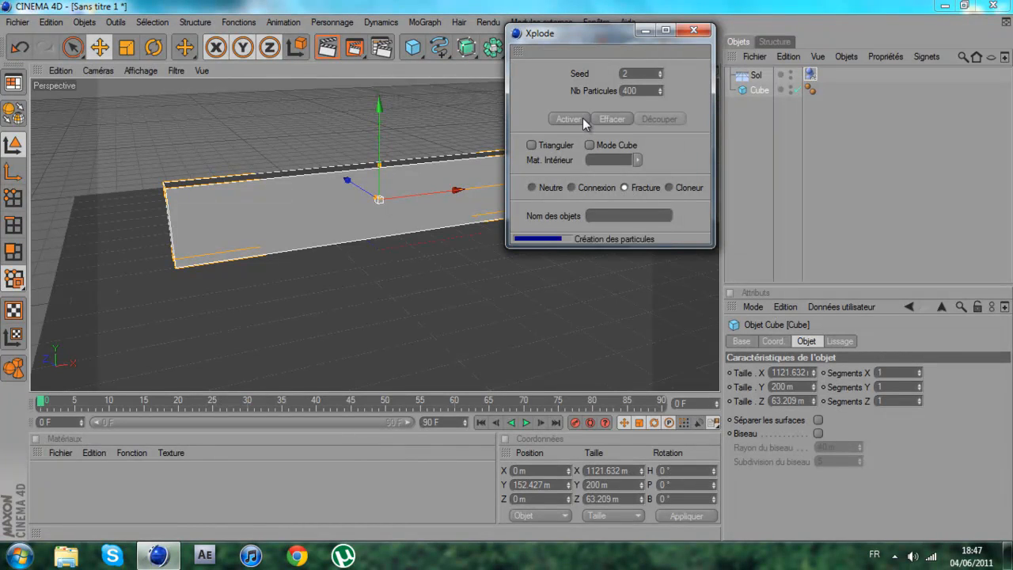
pyautogui.moveTo(604, 36); pyautogui.dragTo(716, 44)
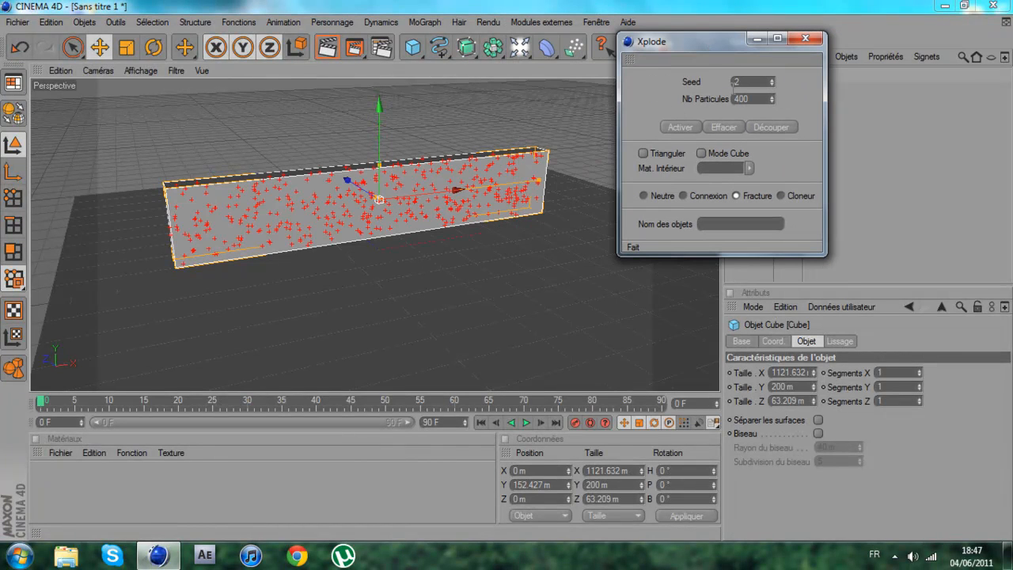
# - Regenerate the Xplode particles up to seed 6, cut the block into pieces, and close Xplode
pyautogui.click(686, 125)
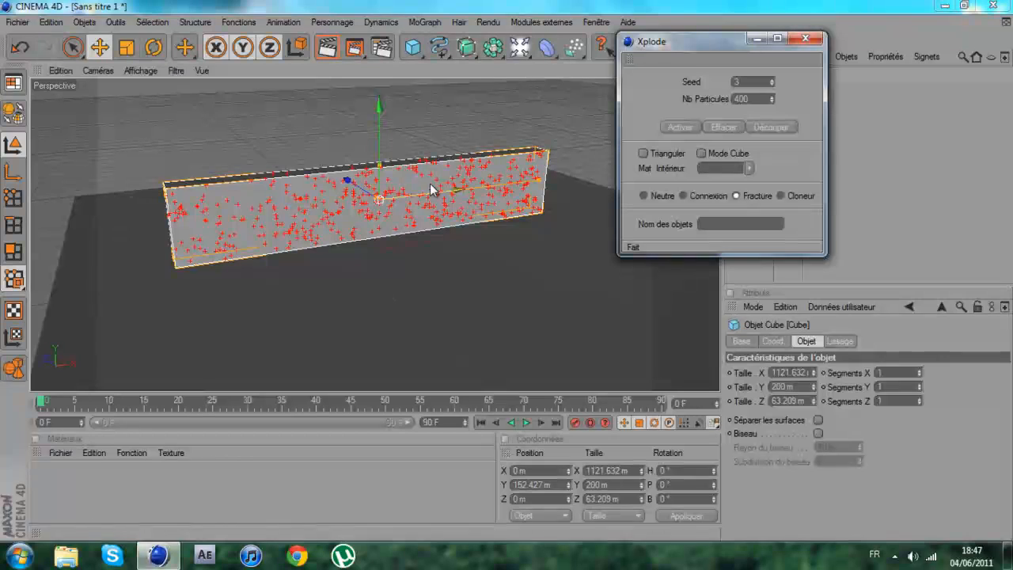
pyautogui.click(678, 132)
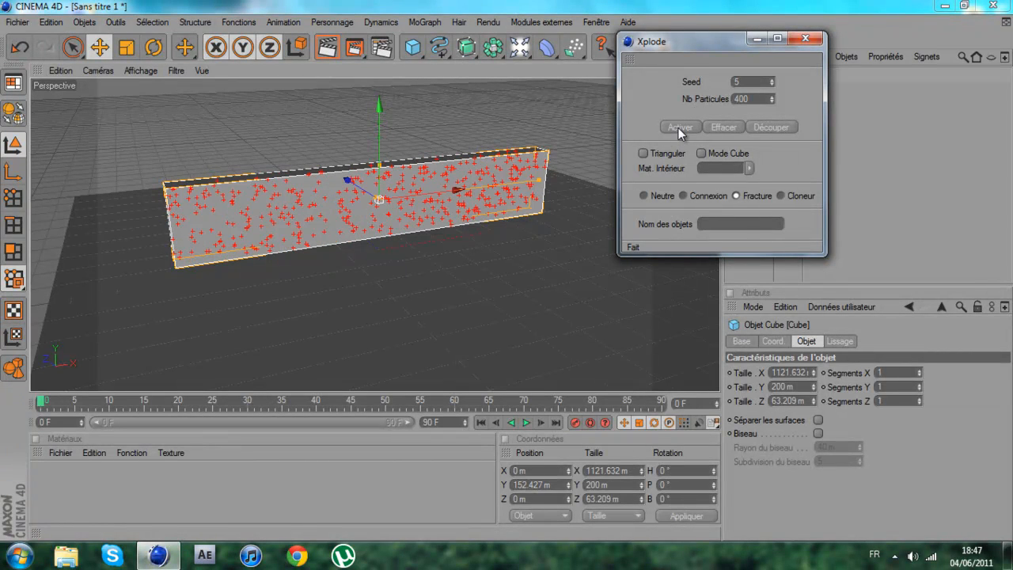
pyautogui.click(678, 127)
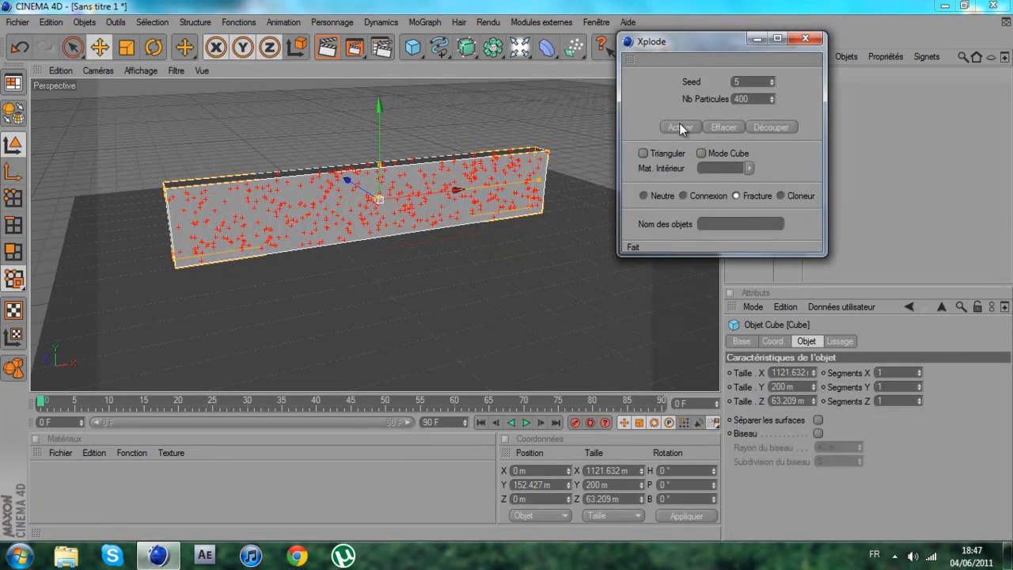
pyautogui.click(679, 125)
pyautogui.click(760, 128)
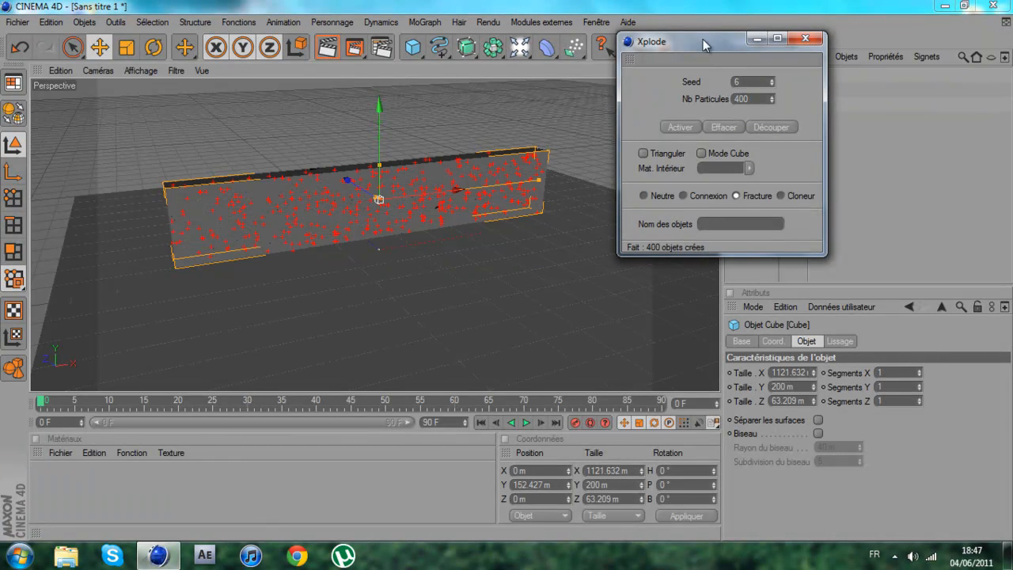
pyautogui.moveTo(702, 42); pyautogui.dragTo(595, 129)
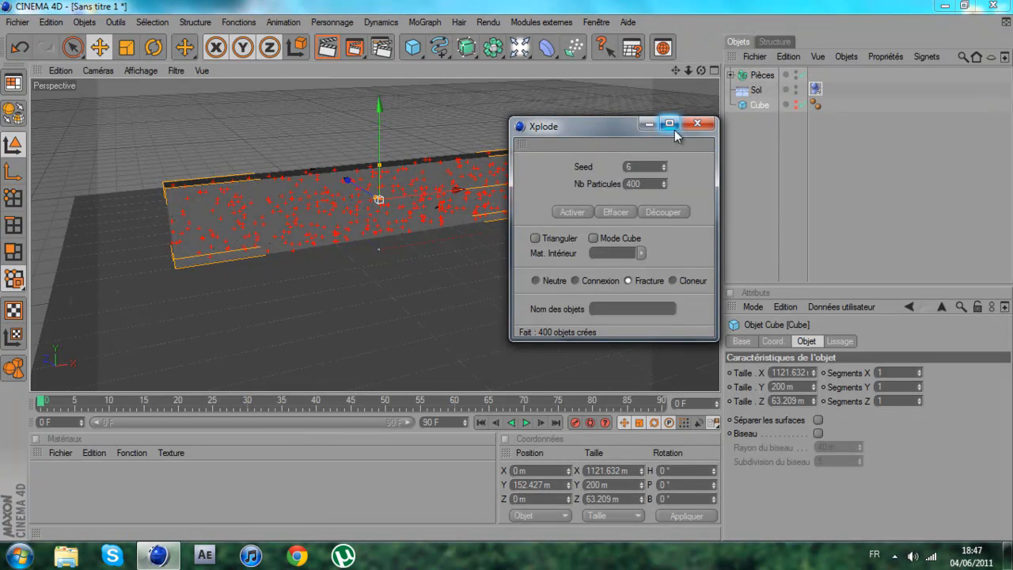
pyautogui.click(696, 122)
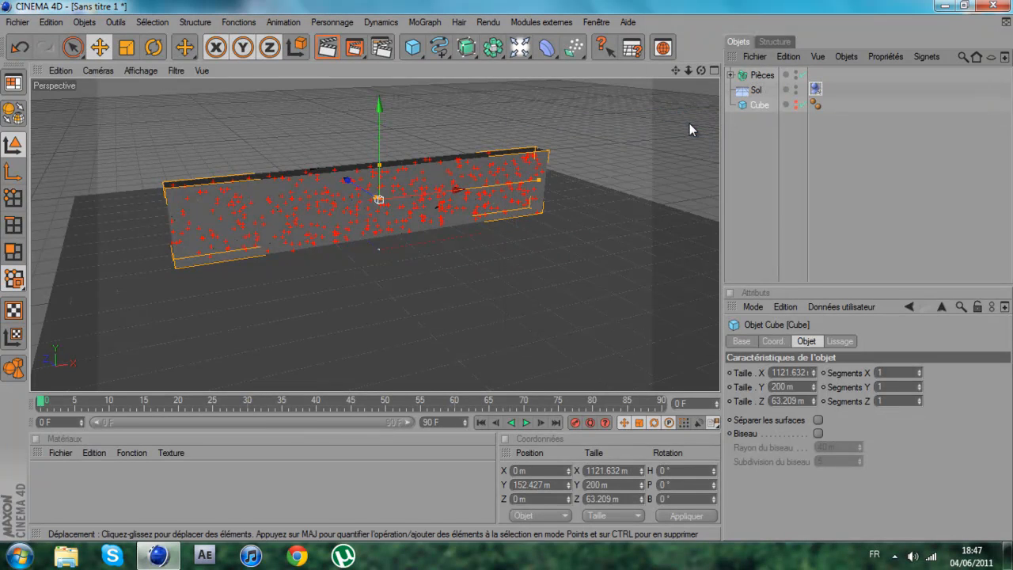
# - Apply a MoGraph Corps rigide property to the Pièces fracture object and set its dynamics trigger to Sur collision
pyautogui.click(756, 75)
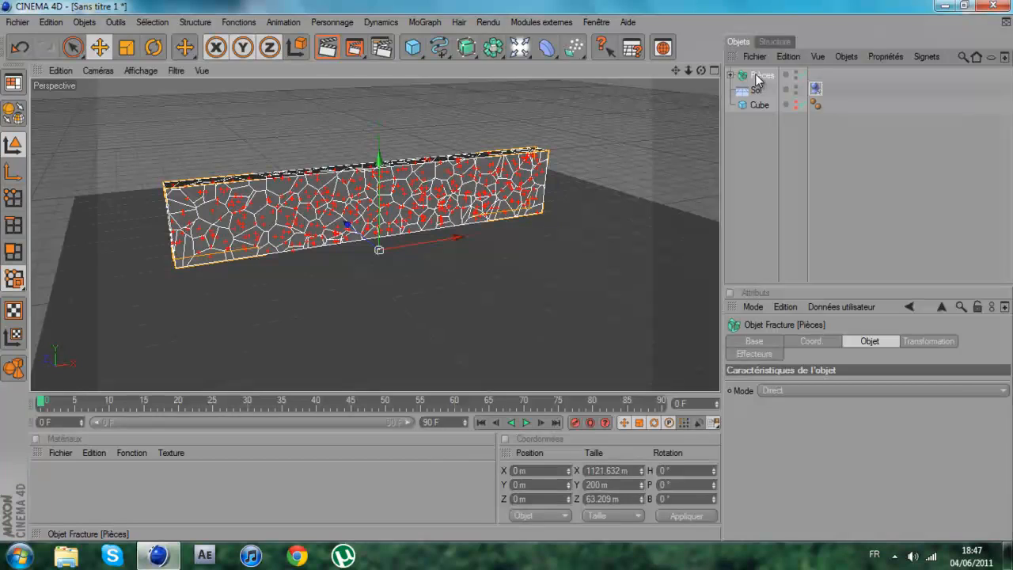
pyautogui.rightClick(755, 74)
pyautogui.moveTo(783, 141)
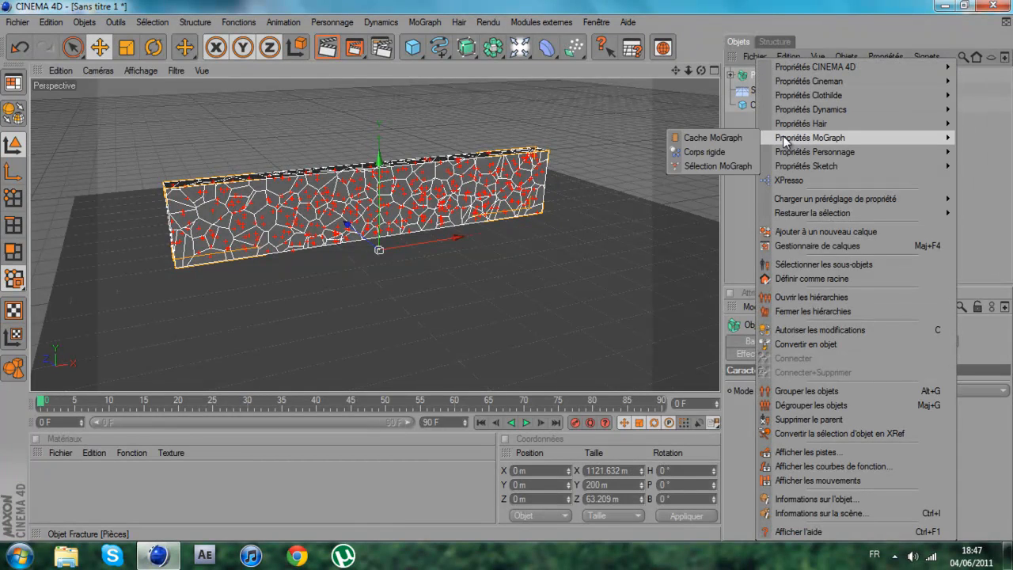
pyautogui.click(740, 150)
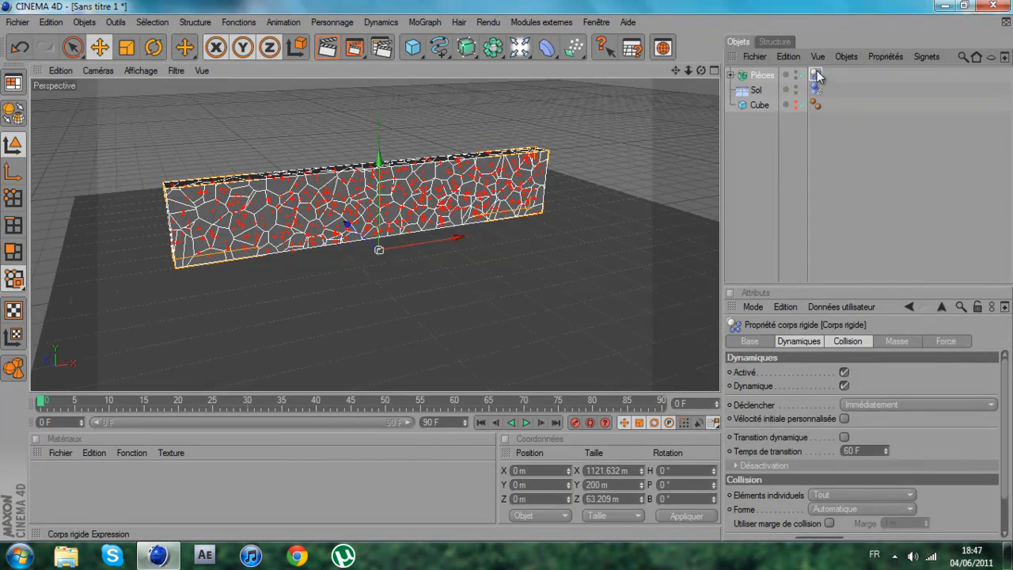
pyautogui.click(809, 341)
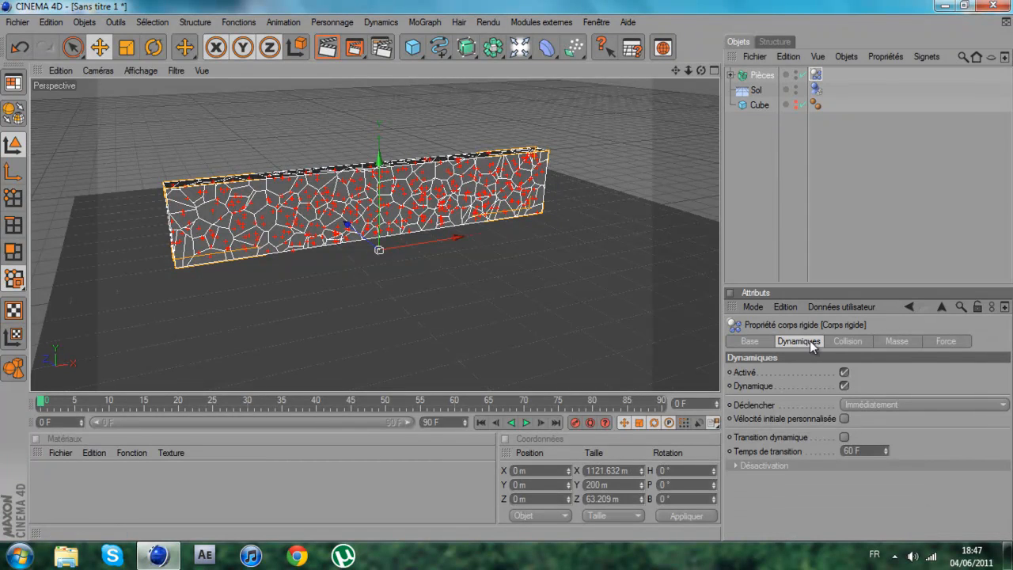
pyautogui.click(868, 403)
pyautogui.click(876, 447)
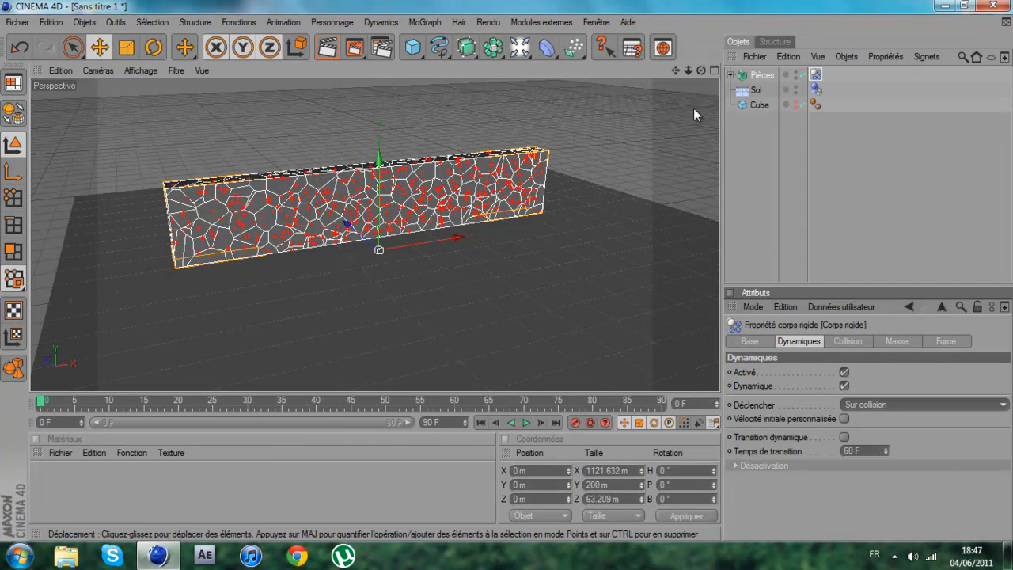
# - Add a Cône primitive at the middle of the wall and raise it to about 241 m in Y
pyautogui.moveTo(701, 69); pyautogui.dragTo(539, 68)
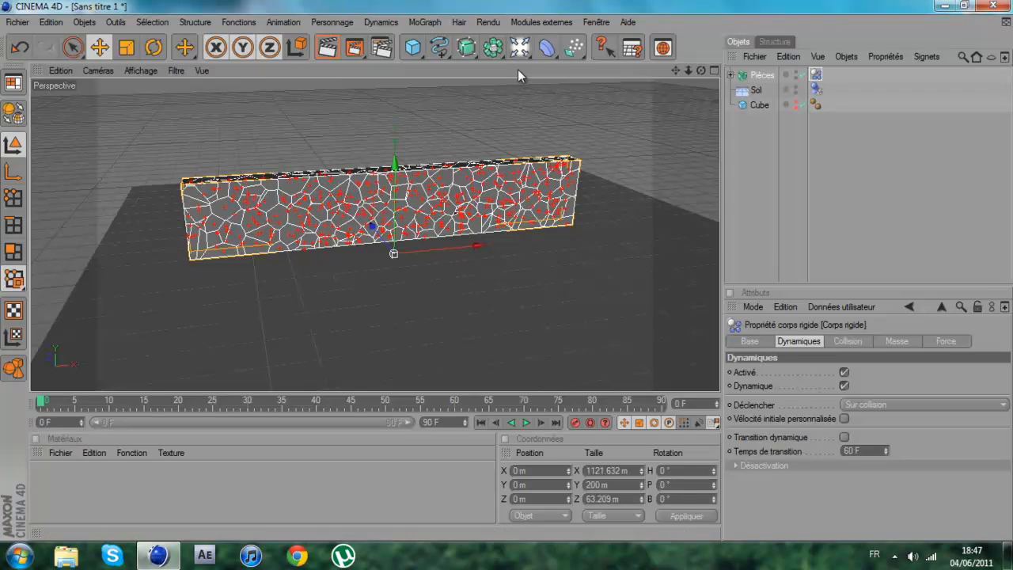
pyautogui.click(421, 53)
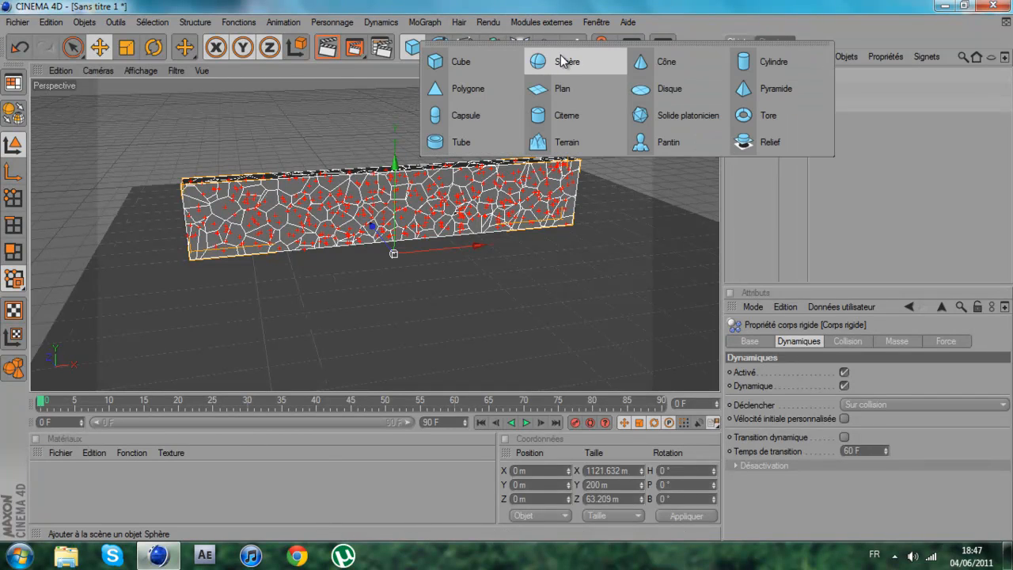
pyautogui.click(666, 64)
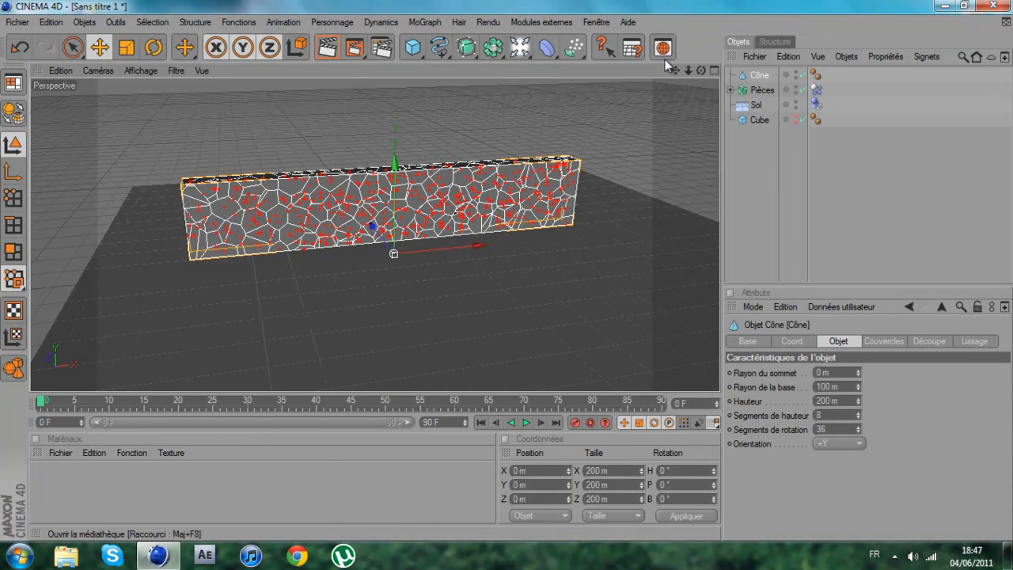
pyautogui.moveTo(387, 182); pyautogui.dragTo(506, 266)
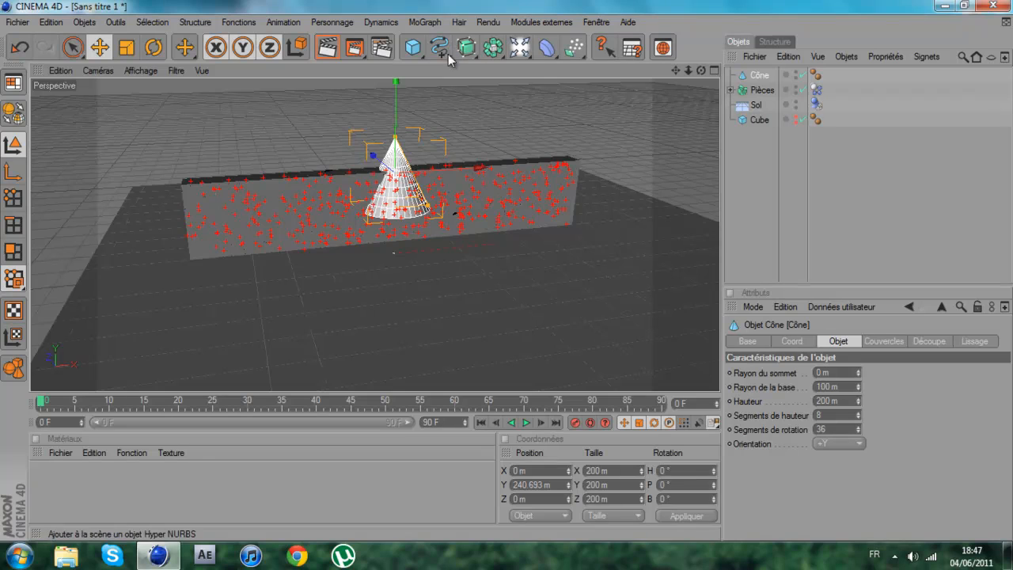
# - Add a MoGraph cloner, nest the Cône inside it, and set the clone quantity to 1
pyautogui.click(421, 23)
pyautogui.click(448, 106)
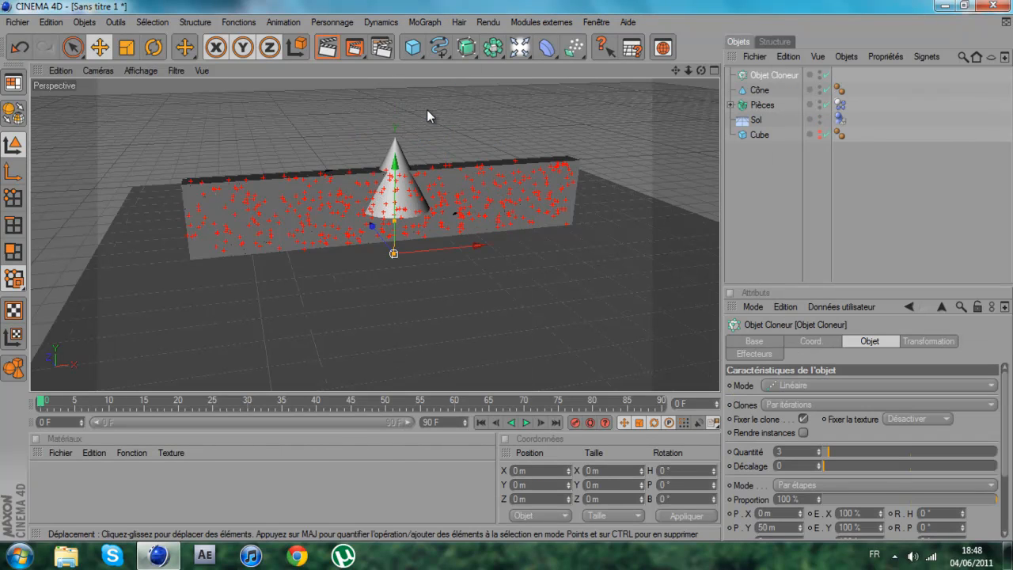
pyautogui.moveTo(755, 90); pyautogui.dragTo(761, 76)
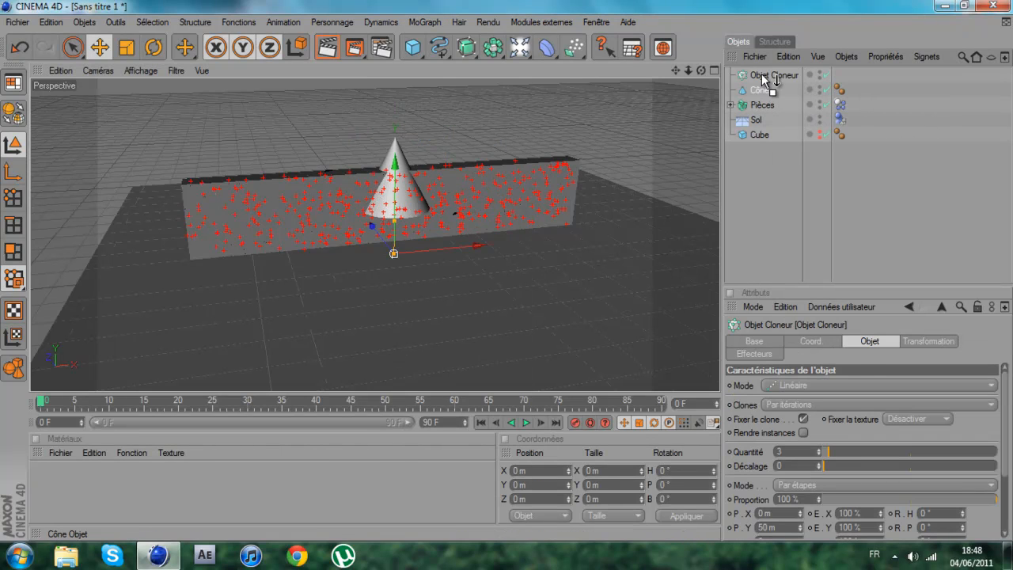
pyautogui.moveTo(761, 73); pyautogui.dragTo(761, 74)
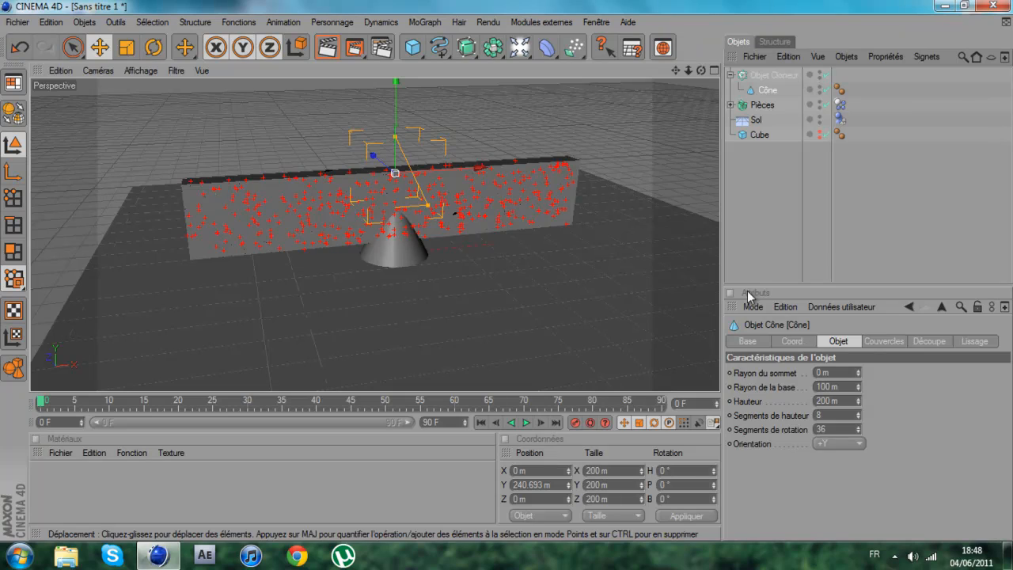
pyautogui.click(776, 78)
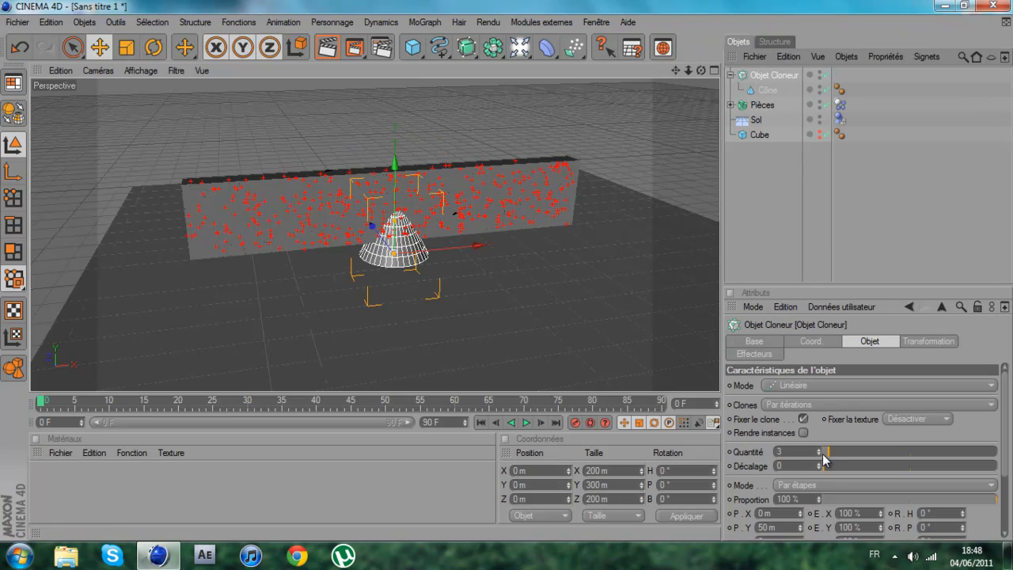
pyautogui.moveTo(827, 452); pyautogui.dragTo(823, 457)
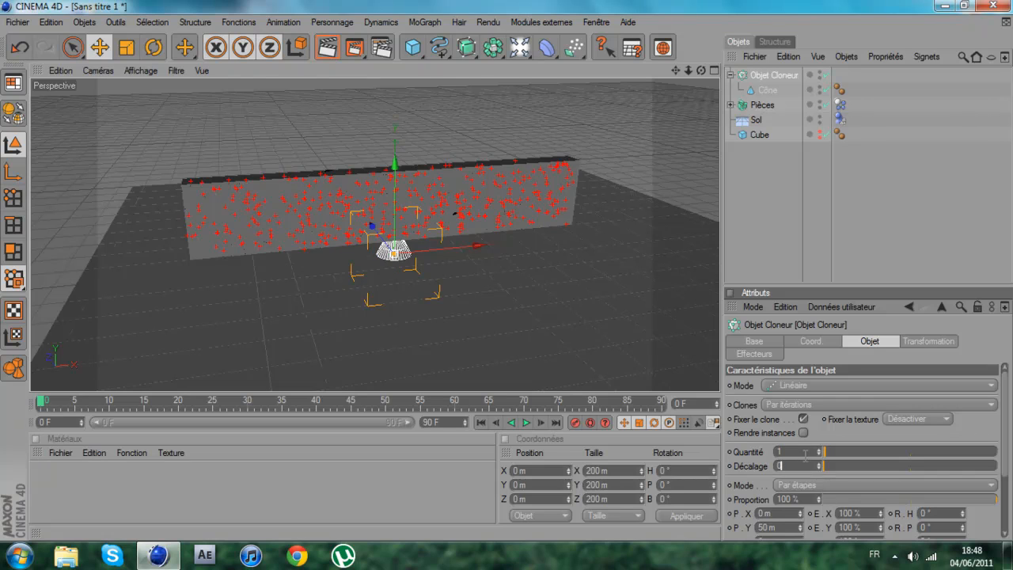
# - Raise the cloner in Y so its cone sits just above the middle of the wall
pyautogui.moveTo(508, 264); pyautogui.dragTo(507, 288)
pyautogui.scroll(-4, 506, 286)
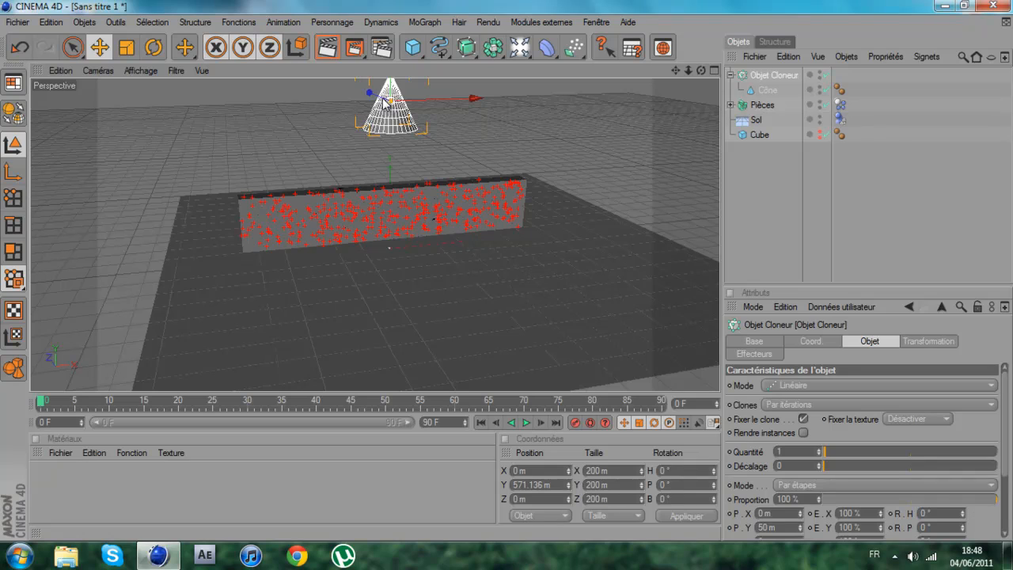
pyautogui.moveTo(391, 83); pyautogui.dragTo(506, 271)
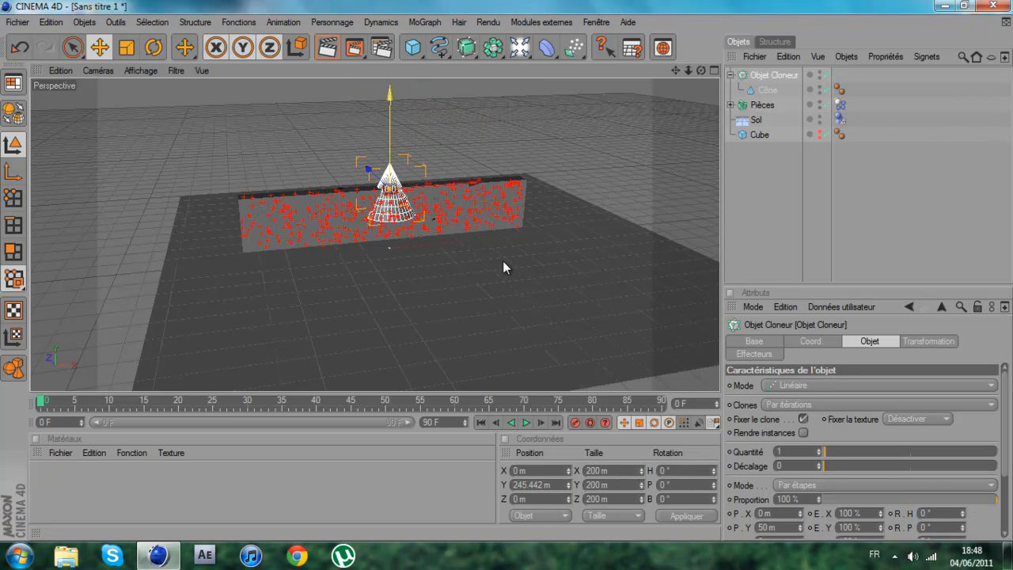
# - Set the Cône's base radius to 51 m and rotate it to a pitch of 80°
pyautogui.click(766, 90)
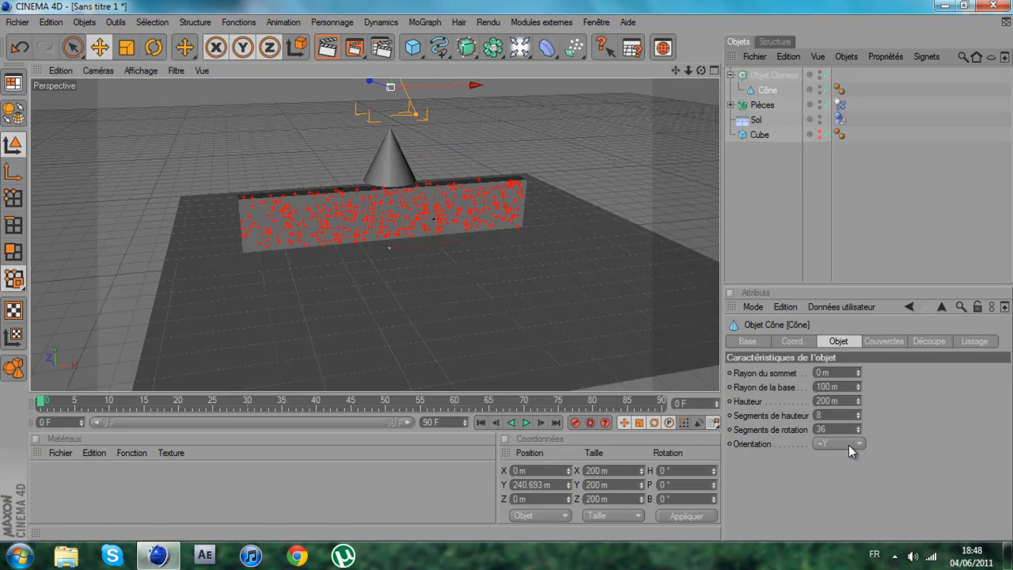
pyautogui.click(857, 389)
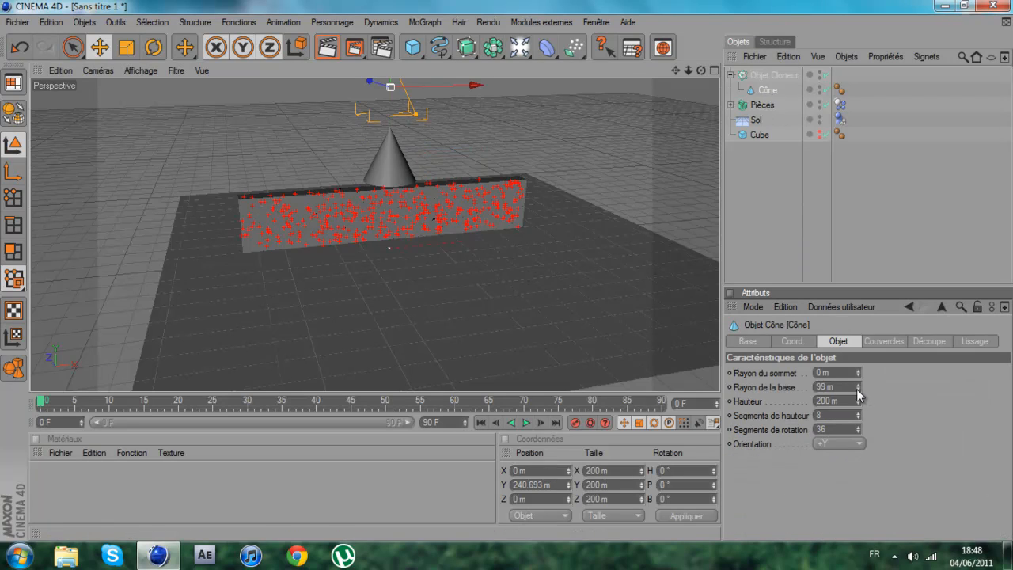
pyautogui.moveTo(856, 388); pyautogui.dragTo(856, 389)
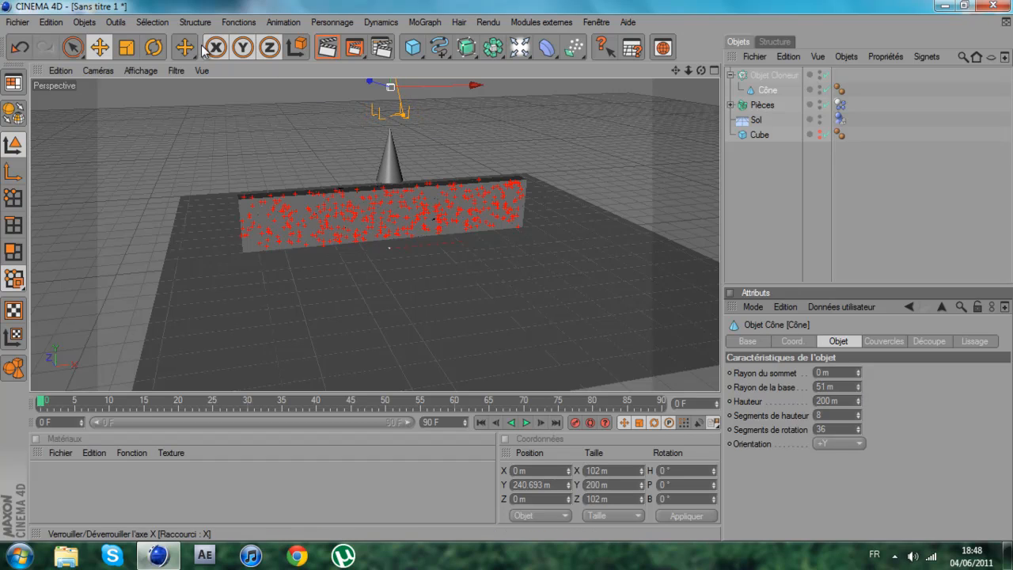
pyautogui.click(153, 47)
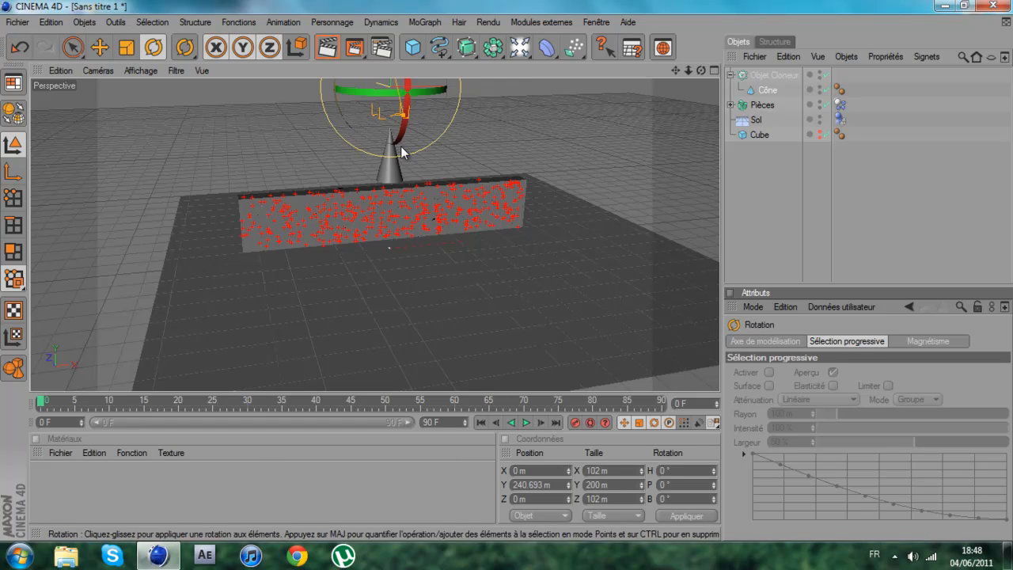
pyautogui.moveTo(400, 146); pyautogui.dragTo(394, 241)
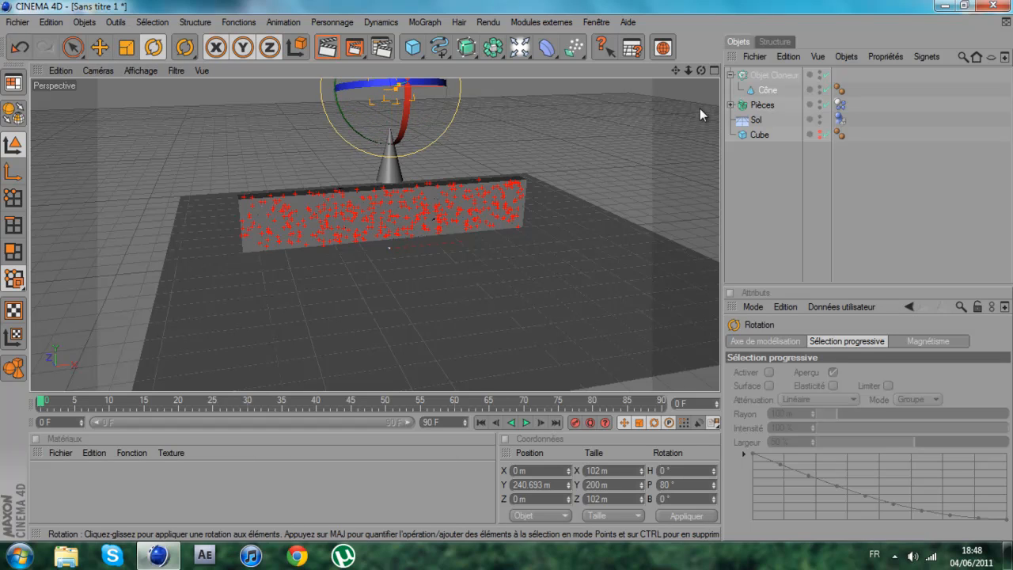
# - Rotate the cloner to a pitch of 180° so its cone points down at the wall
pyautogui.click(778, 74)
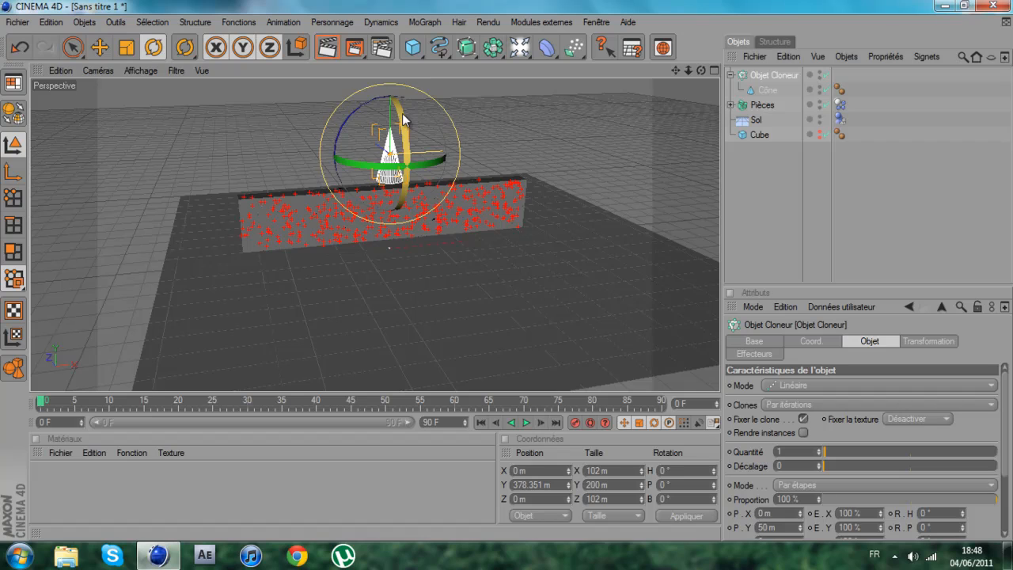
pyautogui.moveTo(402, 115); pyautogui.dragTo(365, 357)
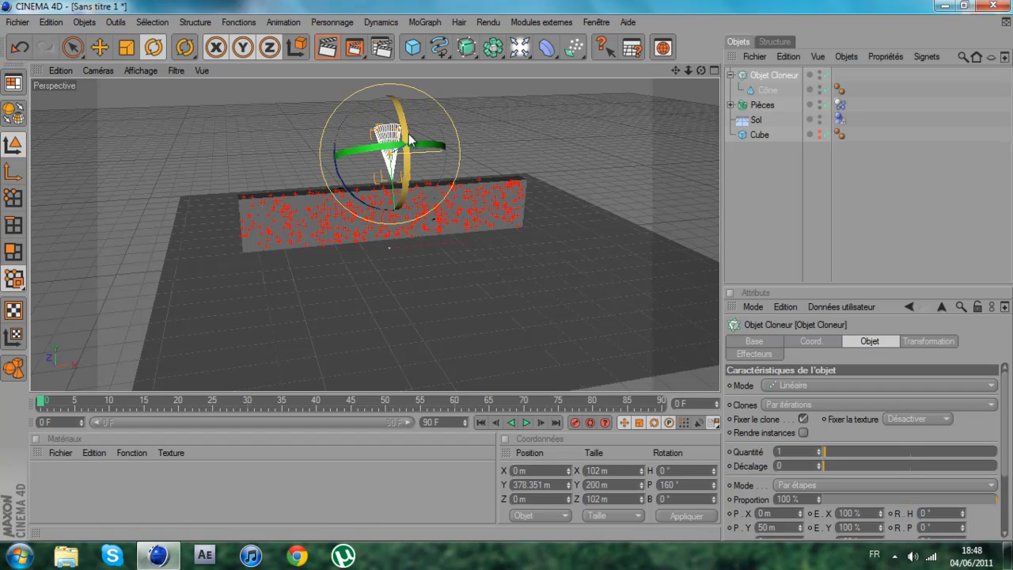
pyautogui.moveTo(407, 136); pyautogui.dragTo(405, 154)
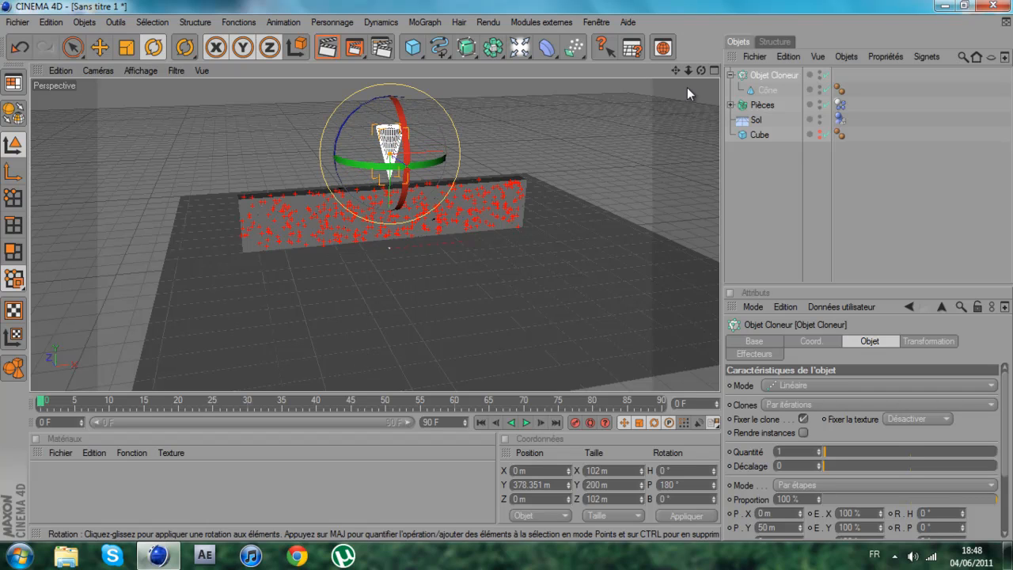
pyautogui.keyDown('alt'); pyautogui.moveTo(493, 269); pyautogui.dragTo(512, 276); pyautogui.keyUp('alt')
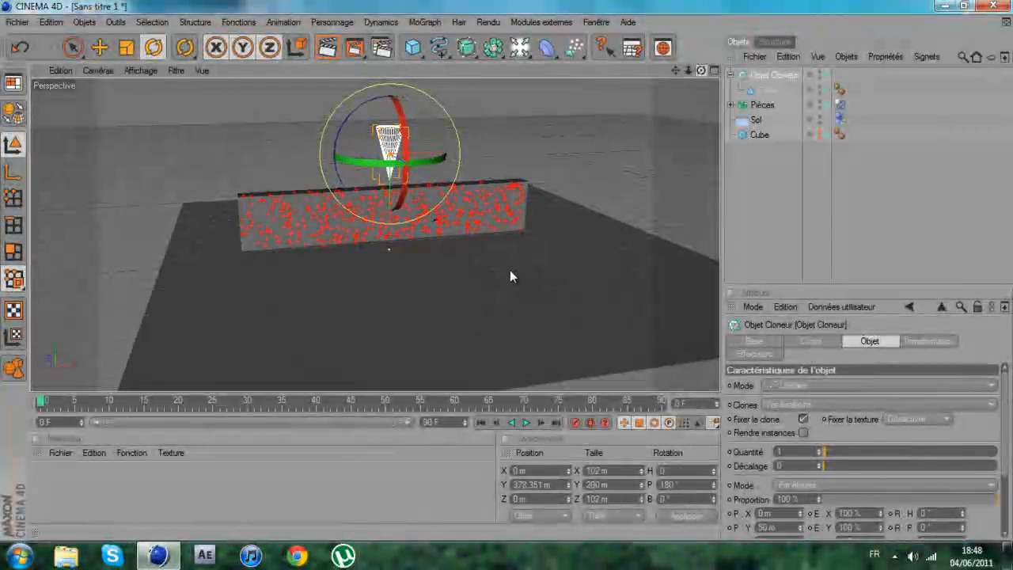
# - Raise the cloner above the wall to about 614 m in Y
pyautogui.click(100, 47)
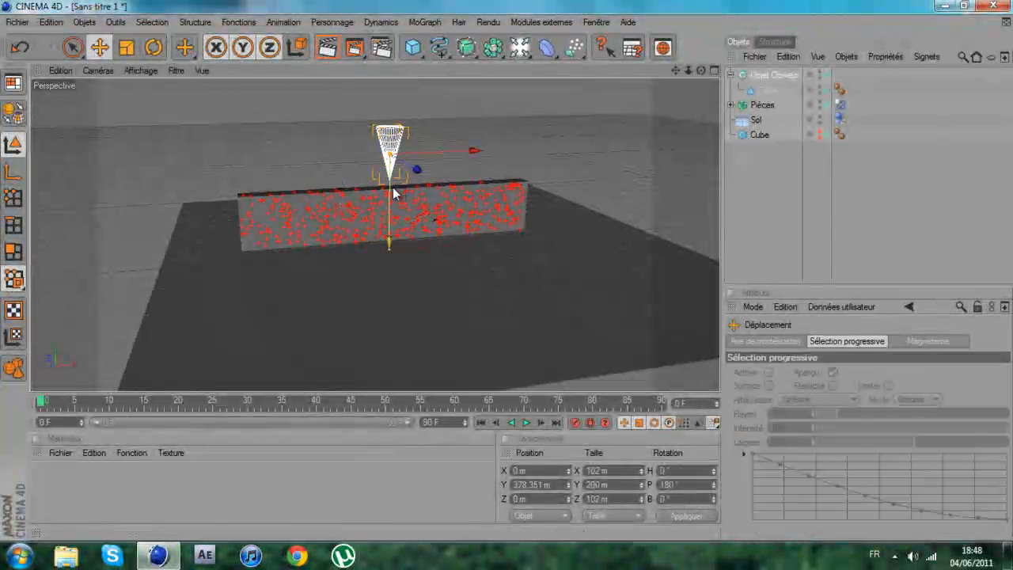
pyautogui.moveTo(391, 187); pyautogui.dragTo(507, 268)
pyautogui.moveTo(675, 70); pyautogui.dragTo(505, 273)
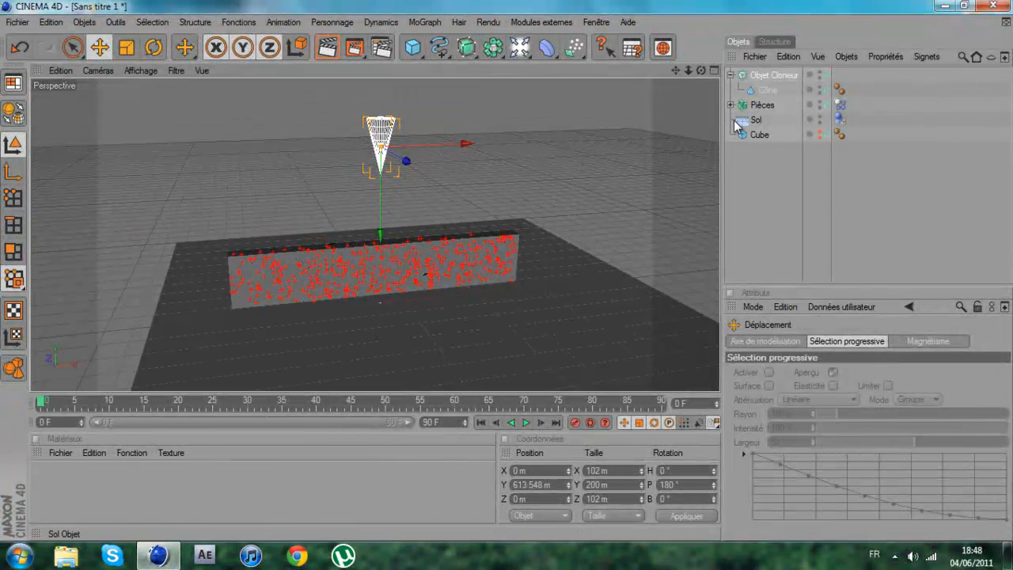
# - Add a rigid body tag to the cloner
pyautogui.rightClick(774, 72)
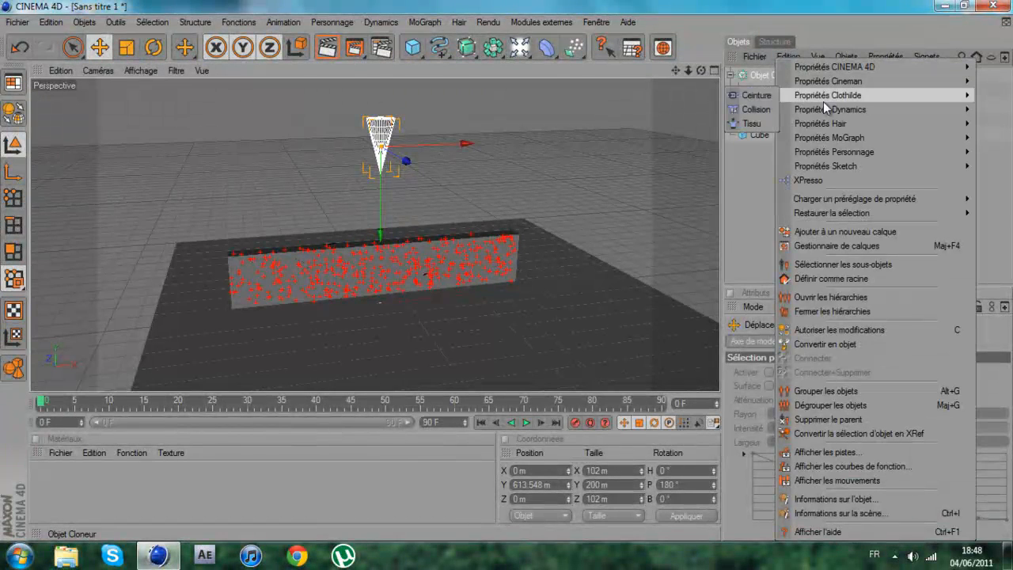
pyautogui.moveTo(826, 136)
pyautogui.click(760, 150)
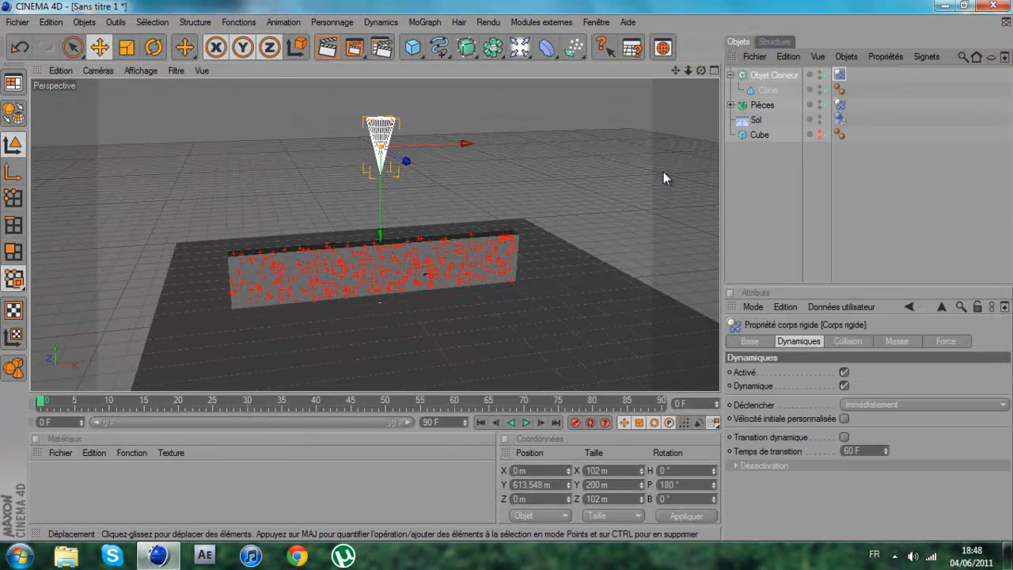
# - Play the simulation to check how the cone breaks the wall, and return to the first frame
pyautogui.click(526, 422)
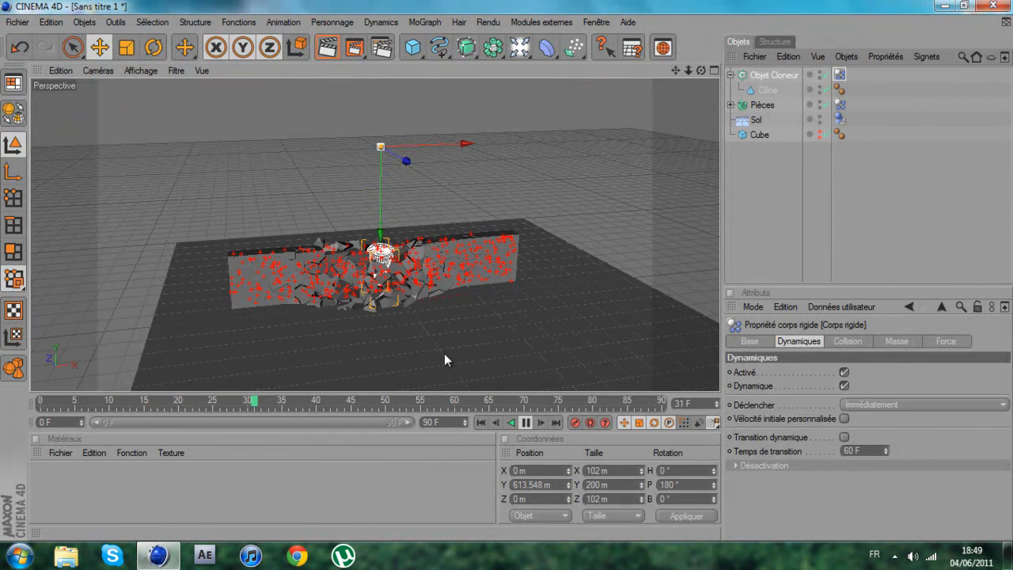
pyautogui.scroll(2, 406, 307)
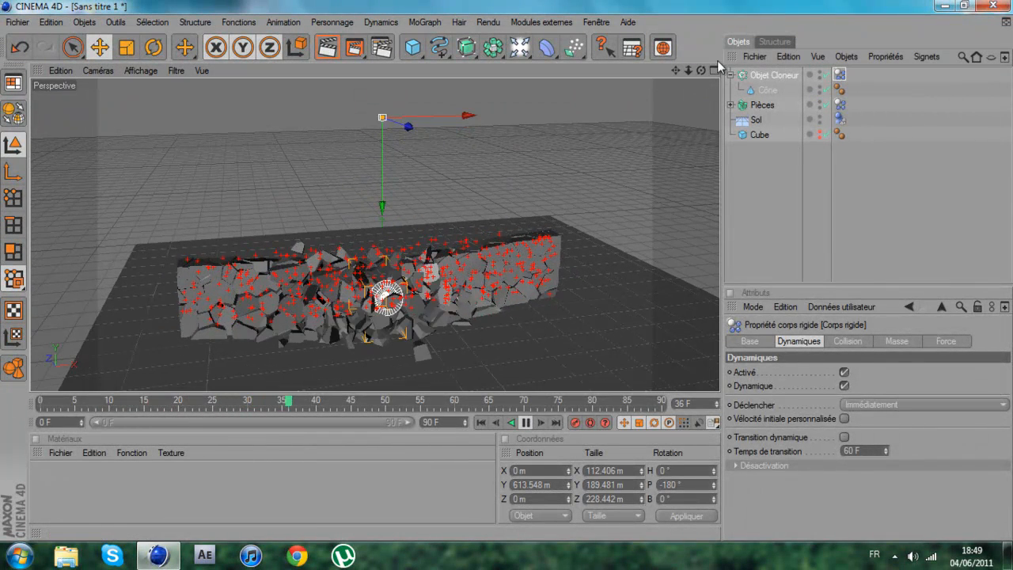
pyautogui.moveTo(675, 71); pyautogui.dragTo(507, 273)
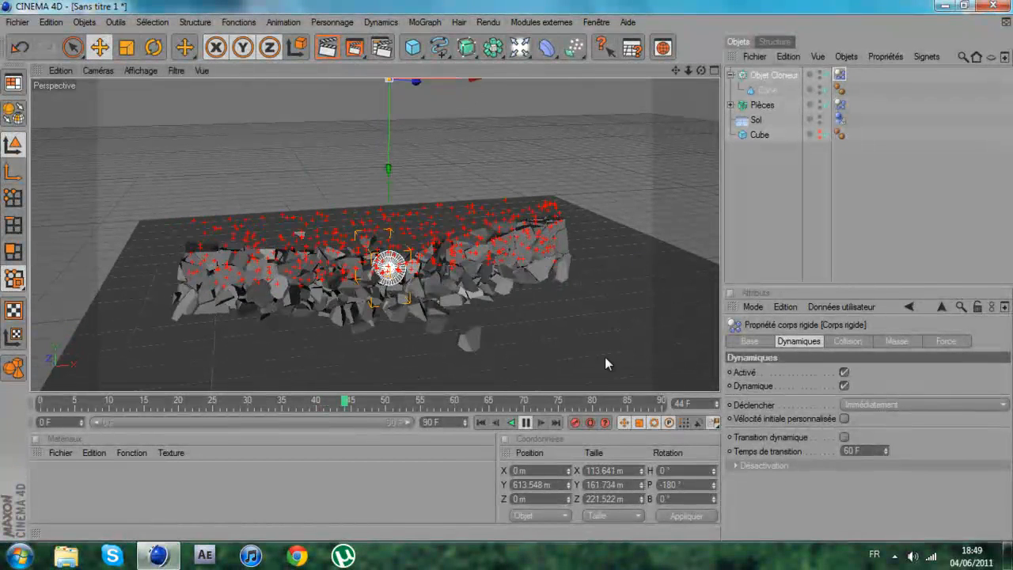
pyautogui.click(526, 423)
pyautogui.click(484, 423)
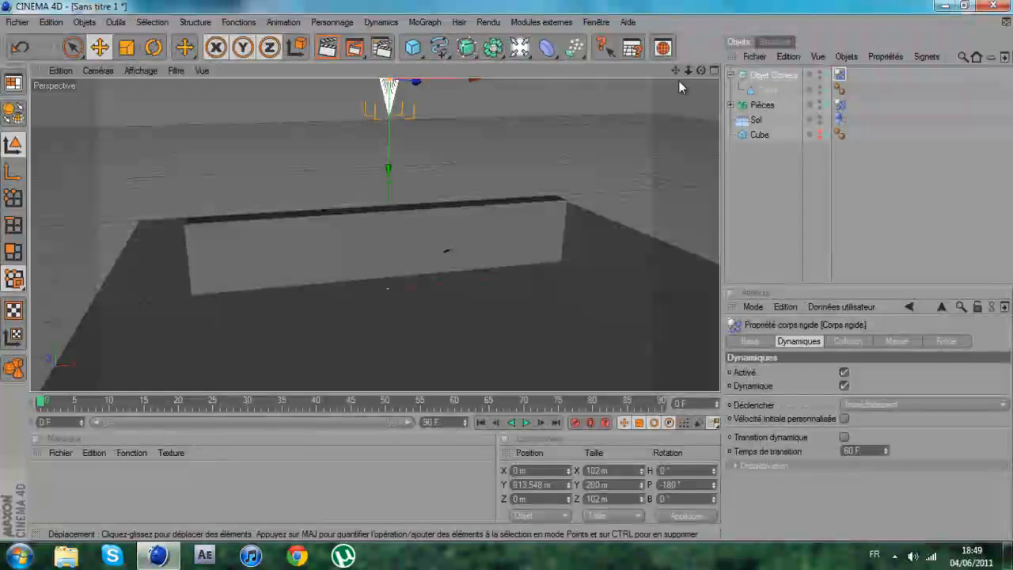
# - Lower the cloner to about 558 m in Y and play the simulation of the cone's impact on the wall
pyautogui.moveTo(674, 70); pyautogui.dragTo(674, 86)
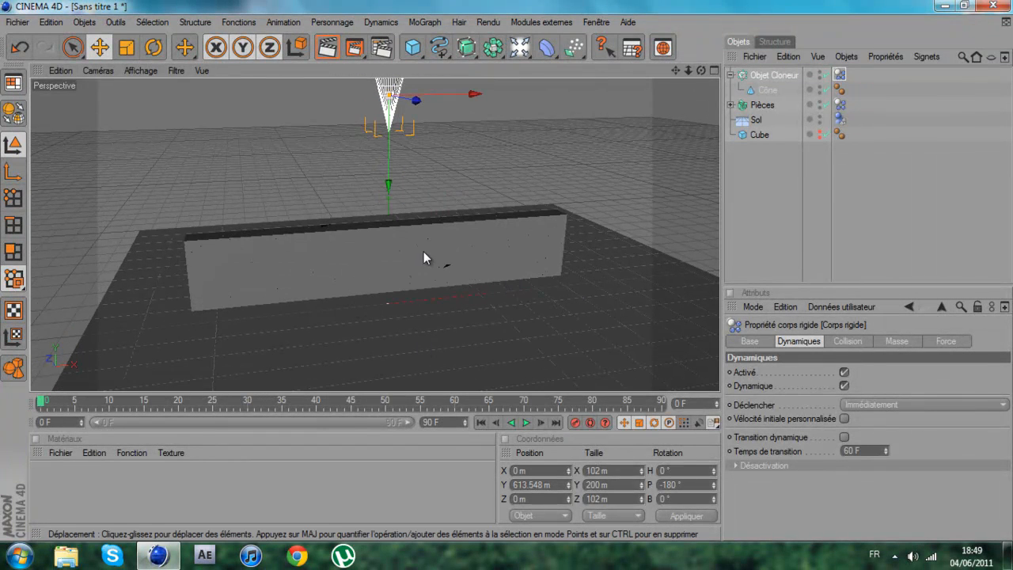
pyautogui.moveTo(390, 97); pyautogui.dragTo(390, 118)
pyautogui.click(528, 423)
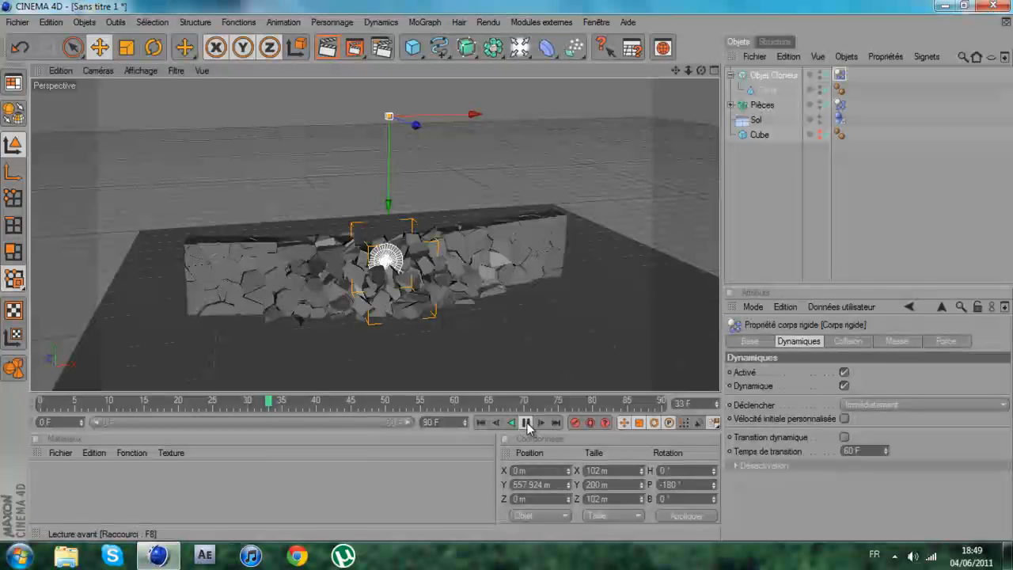
pyautogui.click(527, 422)
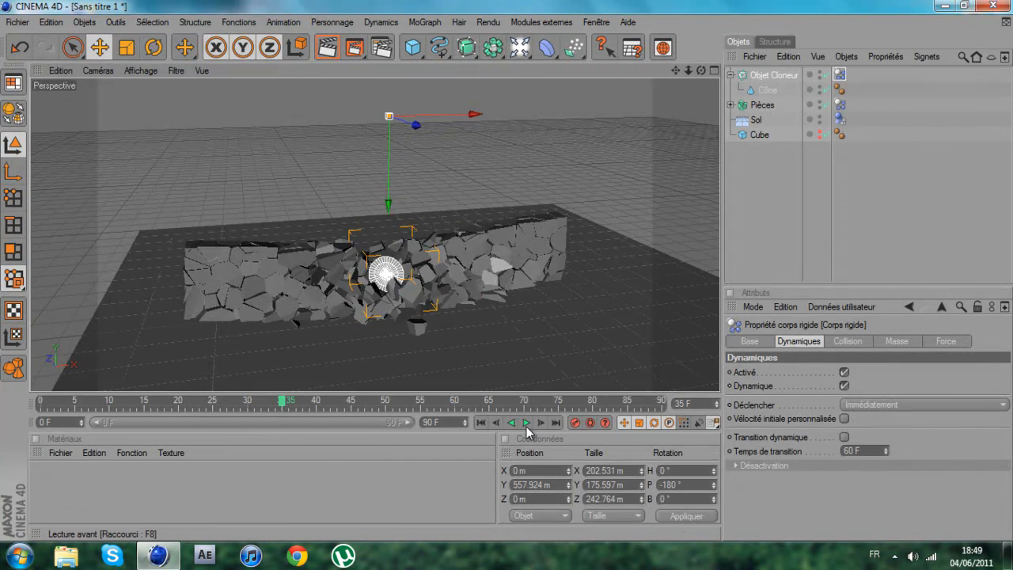
pyautogui.click(527, 424)
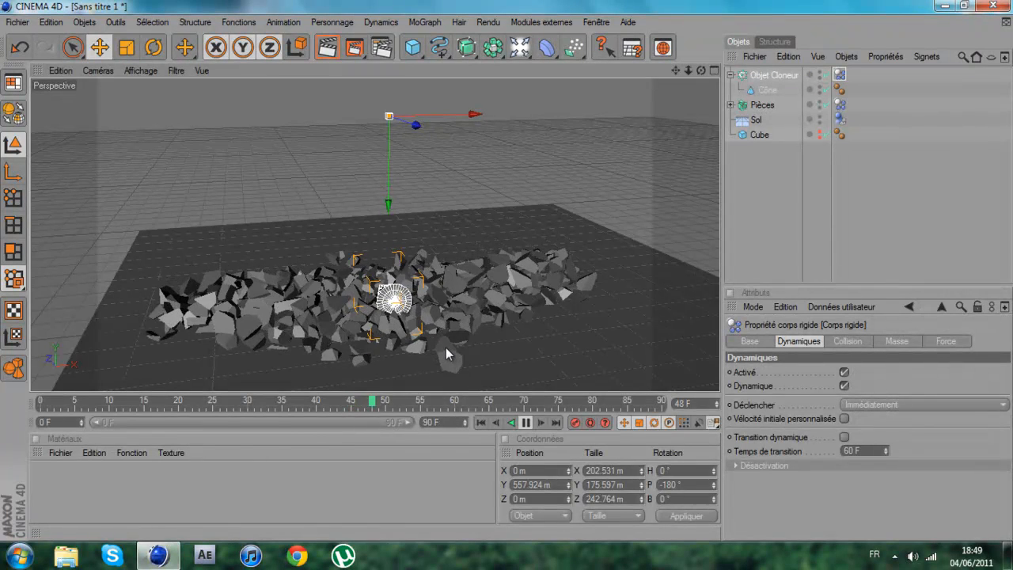
pyautogui.click(527, 424)
# - Look through the attributes of the Sol, Pièces and Cube objects for the collision settings
pyautogui.click(756, 121)
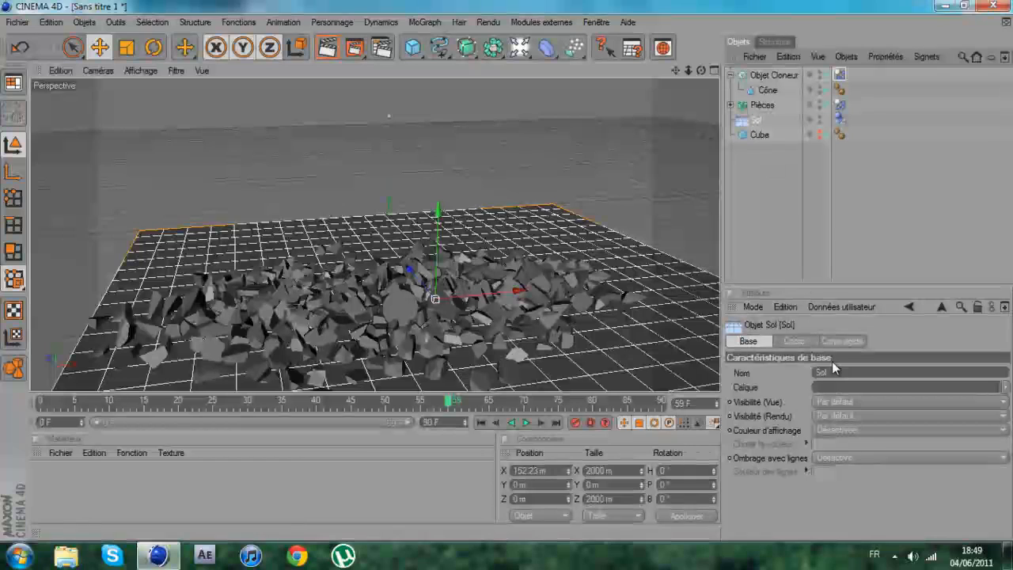
pyautogui.click(826, 341)
pyautogui.click(792, 341)
pyautogui.click(761, 106)
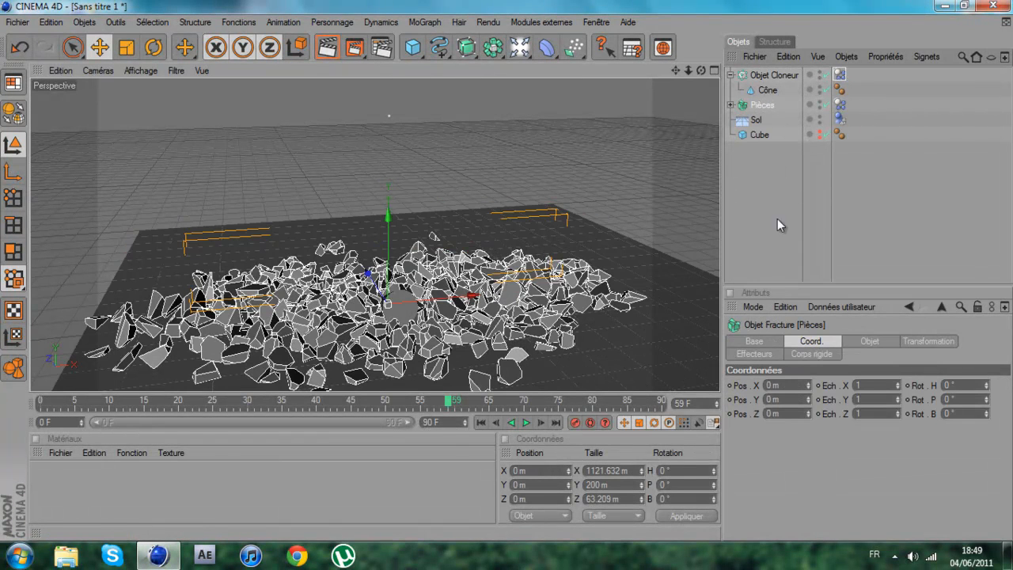
pyautogui.click(770, 351)
pyautogui.click(764, 340)
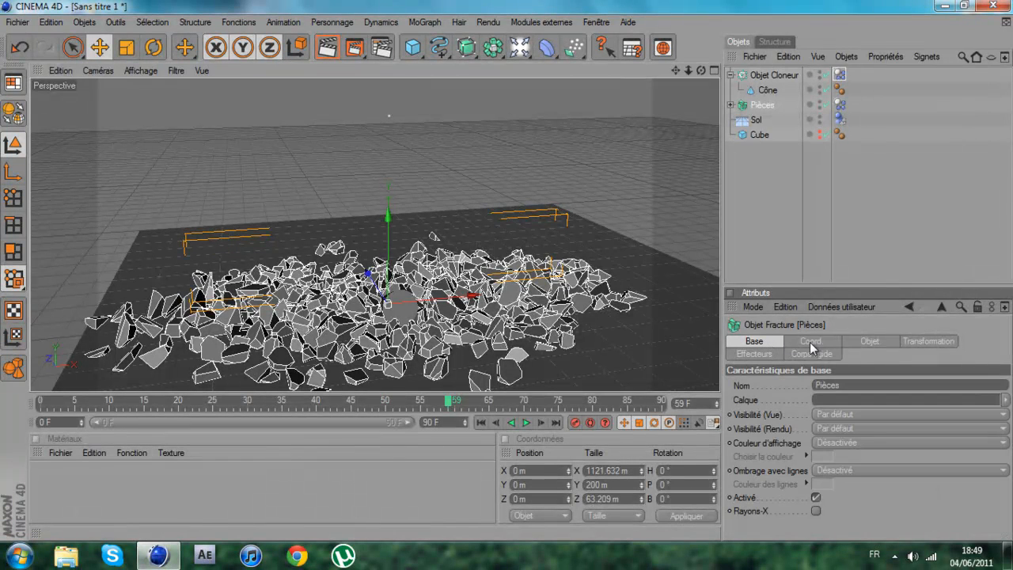
pyautogui.click(763, 135)
pyautogui.click(799, 340)
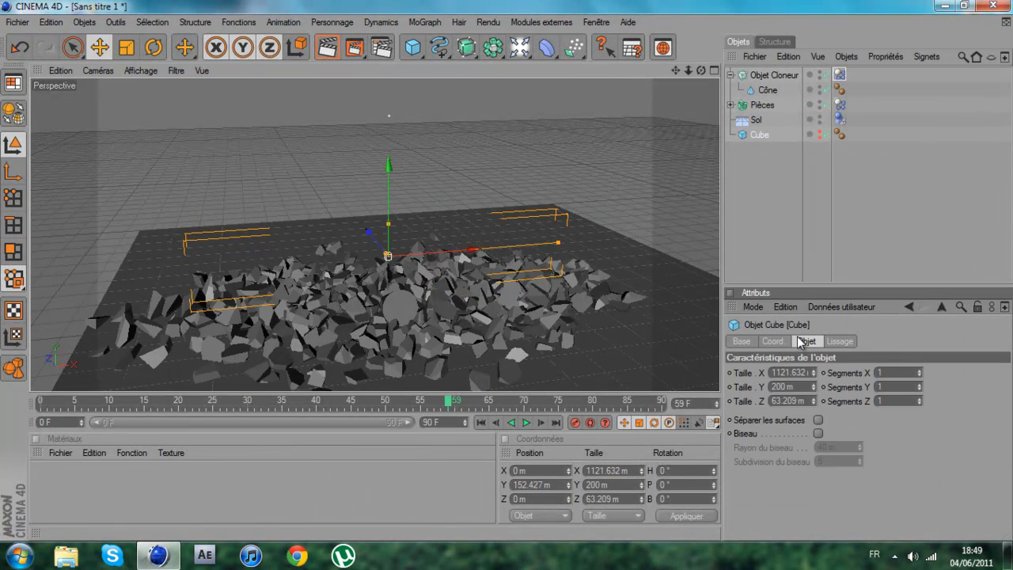
pyautogui.click(833, 342)
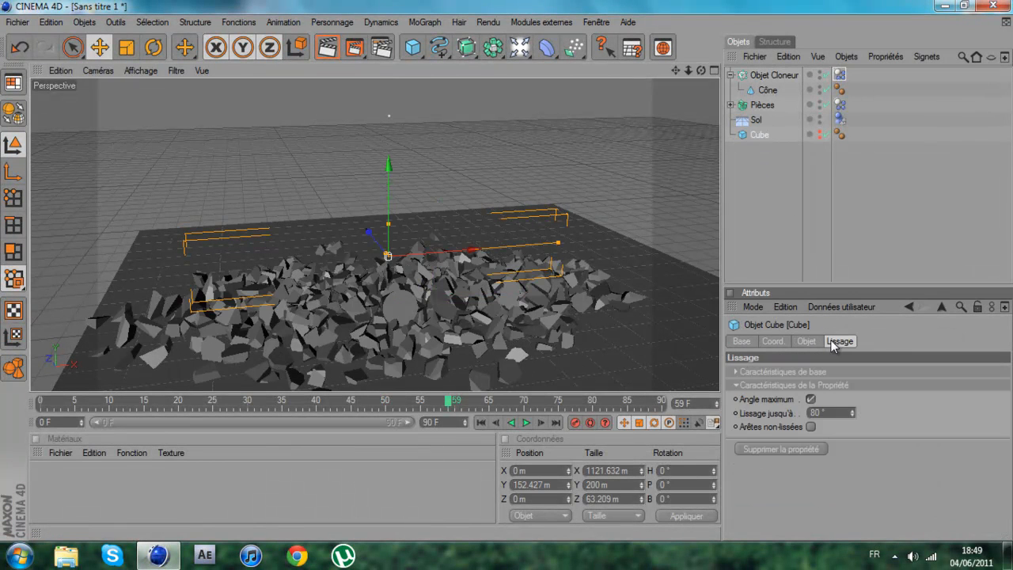
pyautogui.click(740, 342)
# - Set the Sol's rigid-body bounce, friction and collision noise to 0
pyautogui.click(757, 119)
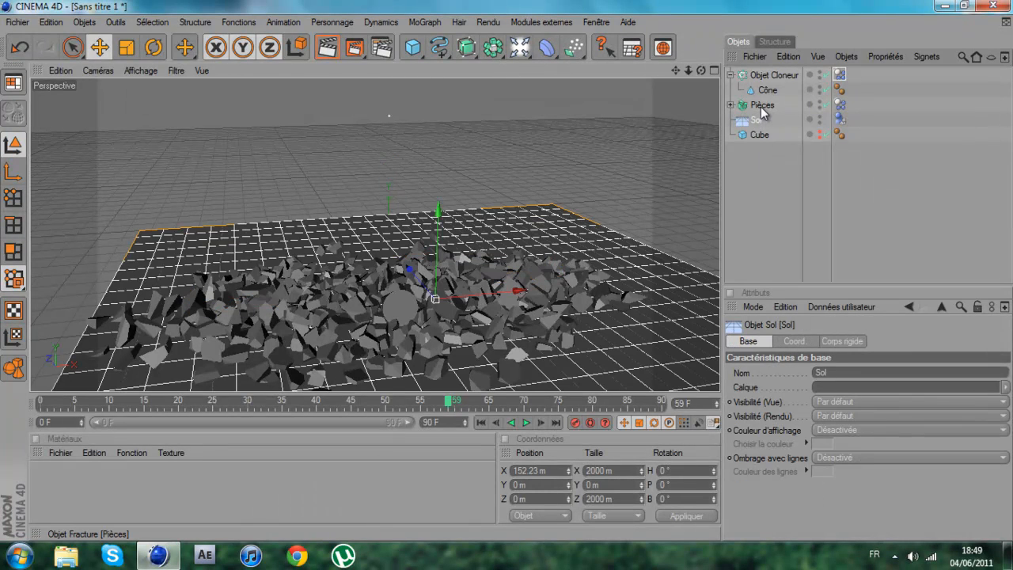
pyautogui.click(811, 340)
pyautogui.click(853, 340)
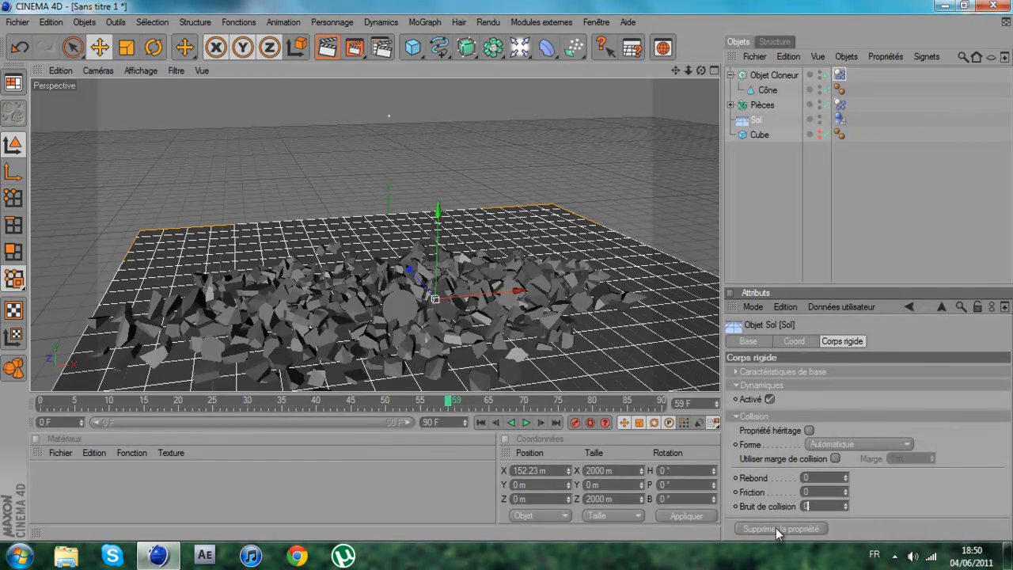
# - Replay the simulation with the floor's collision settings and return to the first frame
pyautogui.click(482, 422)
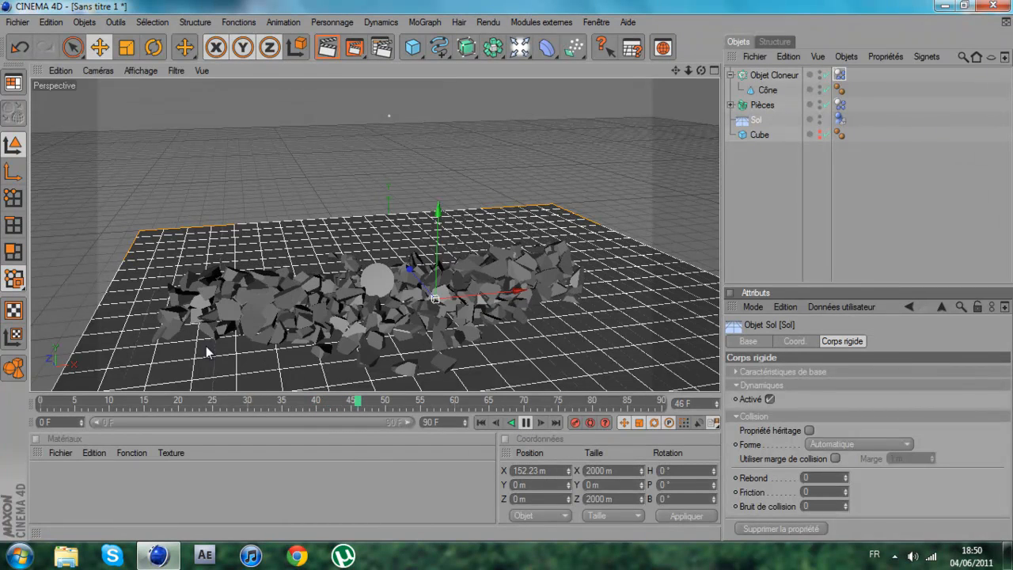
pyautogui.click(525, 422)
pyautogui.click(483, 422)
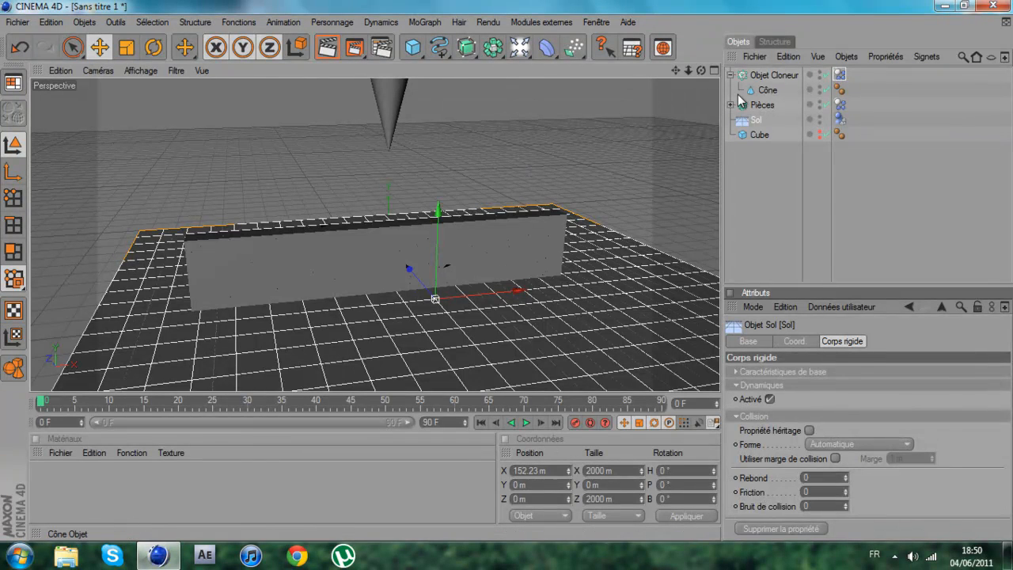
# - Move the Cône along its Z axis to about 7 m in Y and -41 m in Z, and raise the cloner higher above the wall
pyautogui.click(763, 91)
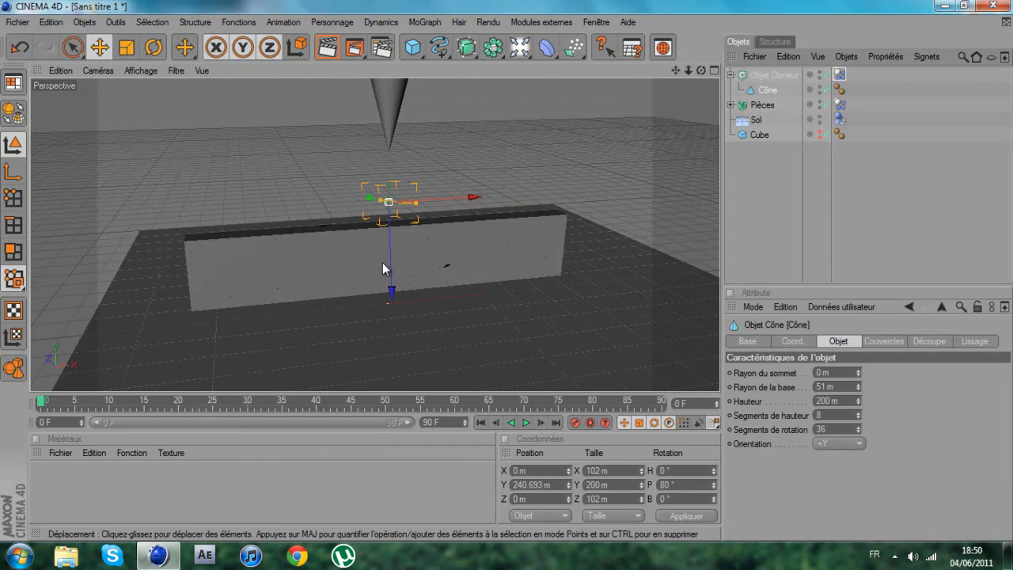
pyautogui.moveTo(389, 266); pyautogui.dragTo(389, 182)
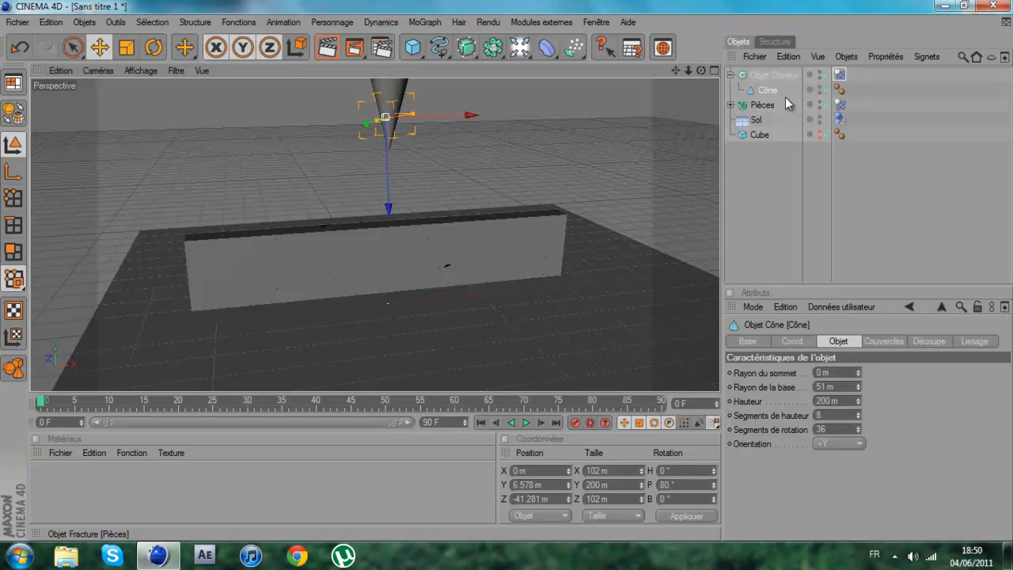
pyautogui.click(772, 75)
pyautogui.moveTo(395, 206); pyautogui.dragTo(507, 253)
# - Add a MoGraph text object and shift it along the wall to about -180 m in X
pyautogui.click(424, 21)
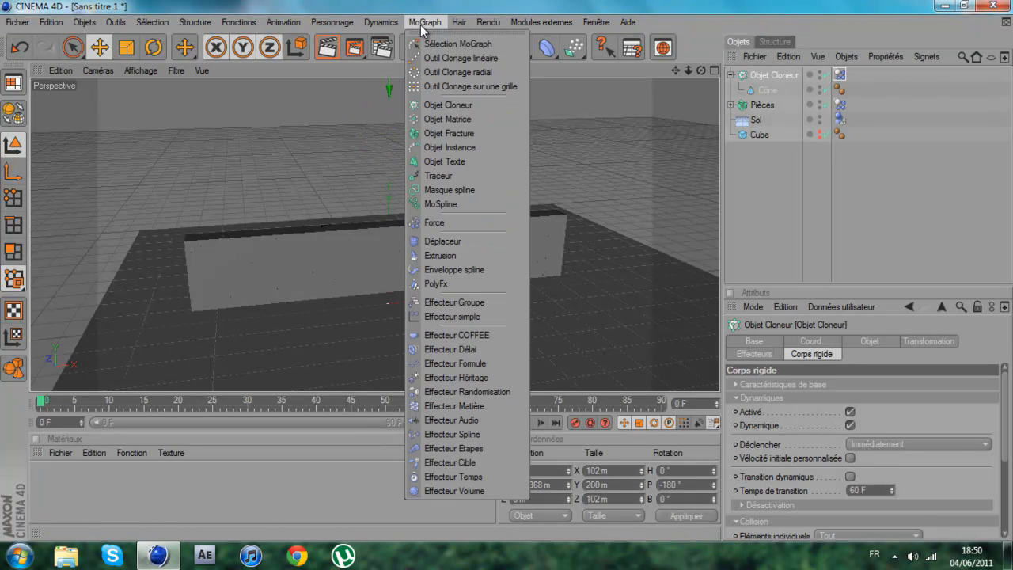
pyautogui.click(460, 161)
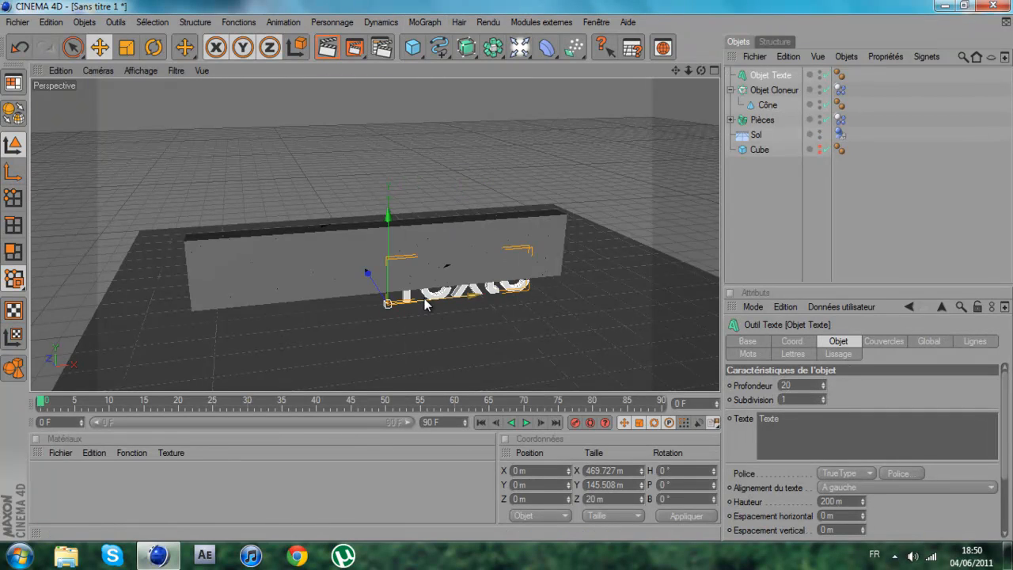
pyautogui.moveTo(431, 294); pyautogui.dragTo(370, 296)
# - Change the text object's wording to "Banana"
pyautogui.click(761, 420)
pyautogui.doubleClick(761, 421)
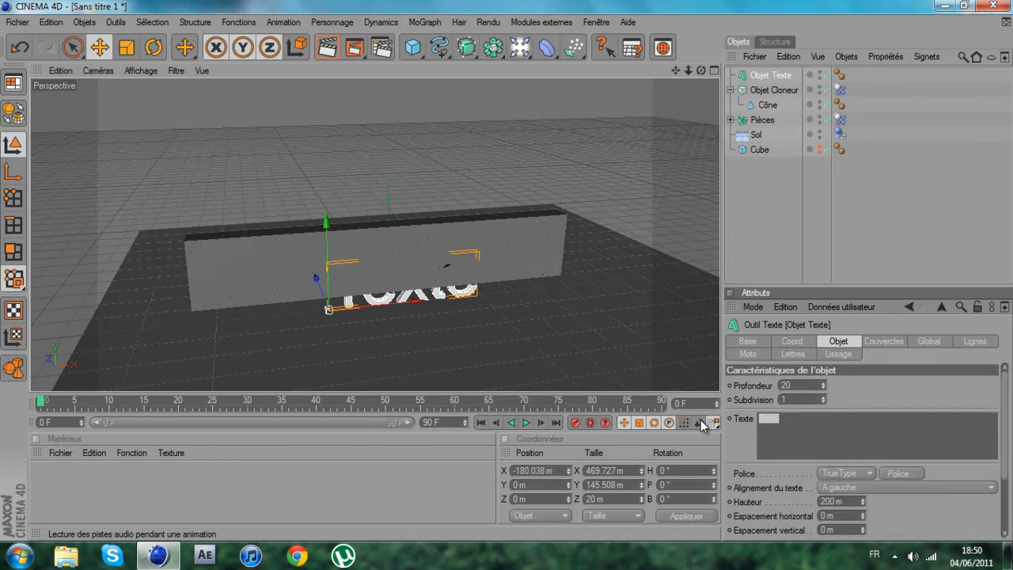
pyautogui.write('Banana')
pyautogui.click(784, 400)
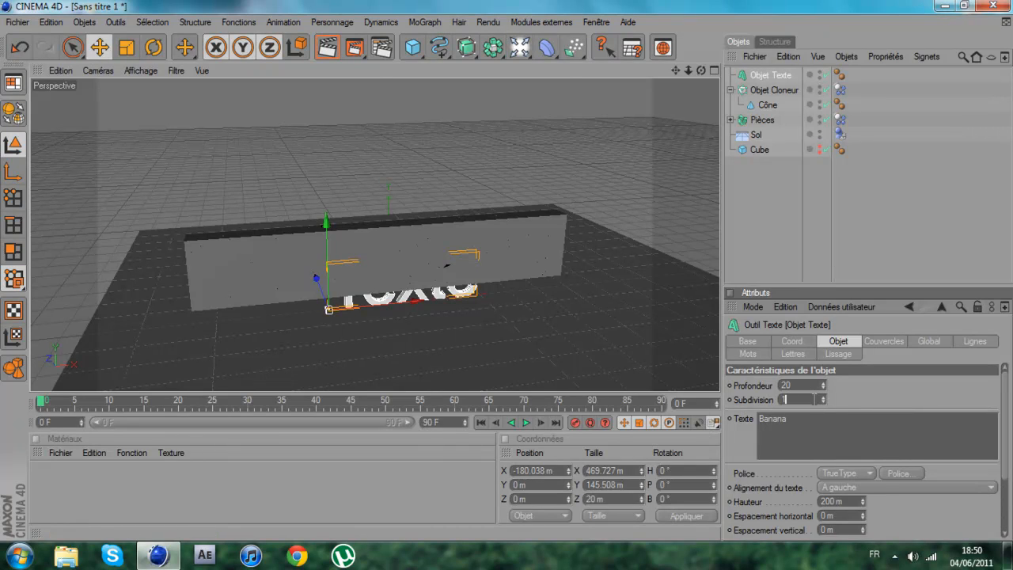
# - Set the text object's font to BIGMACCA in the Normal style
pyautogui.click(900, 473)
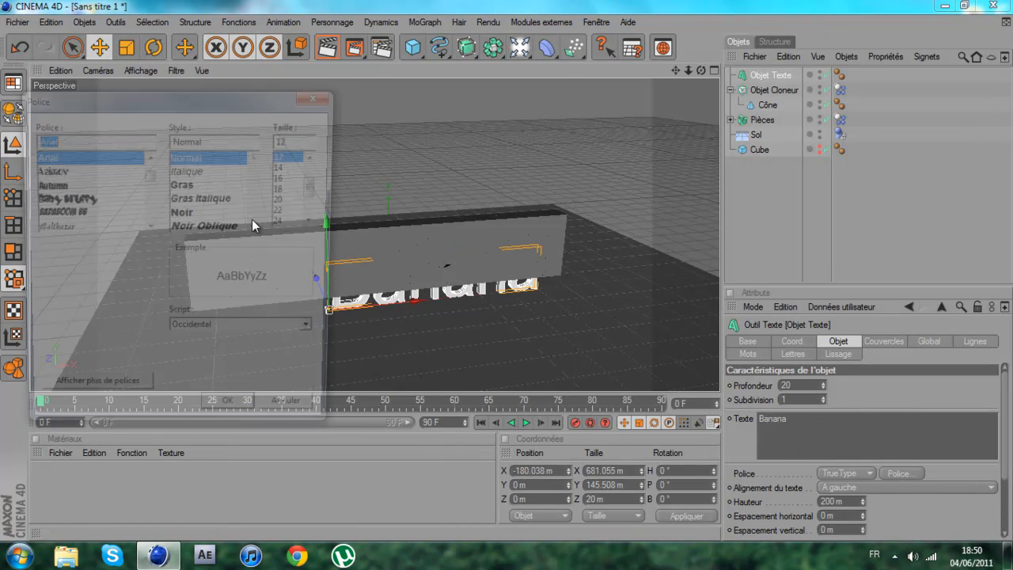
pyautogui.scroll(-5, 101, 215)
pyautogui.scroll(-2, 101, 215)
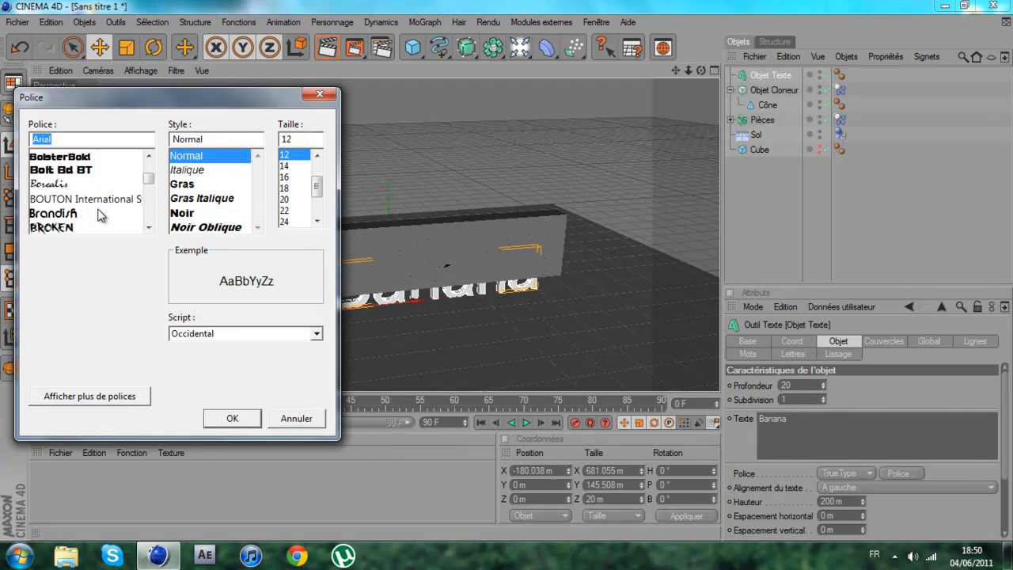
pyautogui.scroll(2, 100, 215)
pyautogui.scroll(-3, 101, 215)
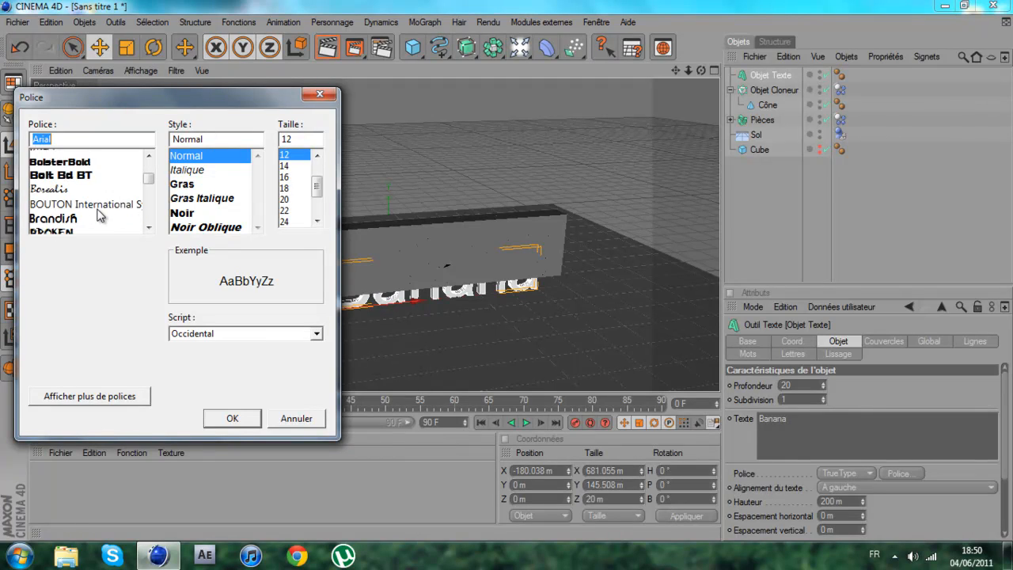
pyautogui.scroll(-1, 101, 215)
pyautogui.scroll(6, 101, 215)
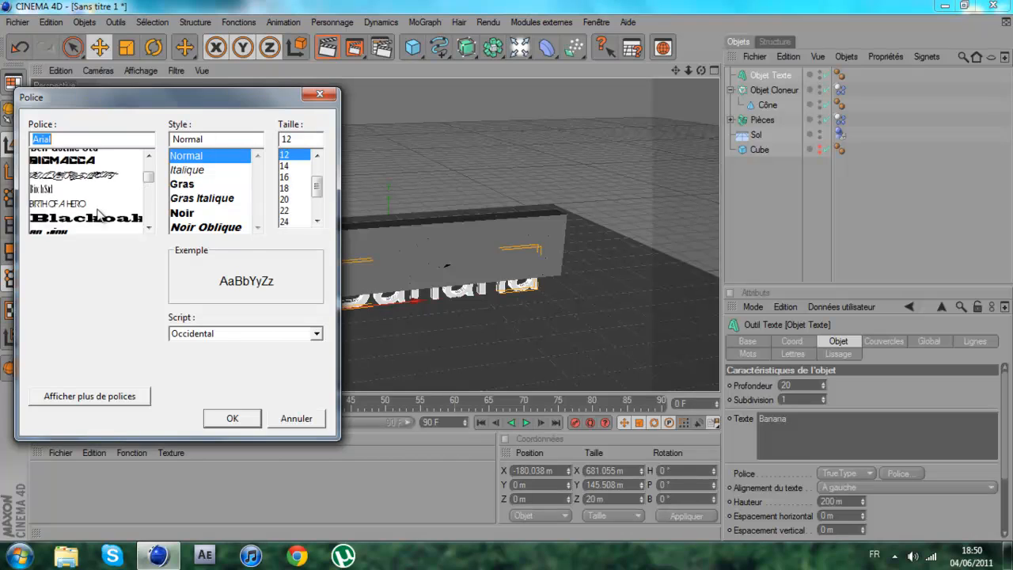
pyautogui.scroll(1, 100, 216)
pyautogui.click(96, 212)
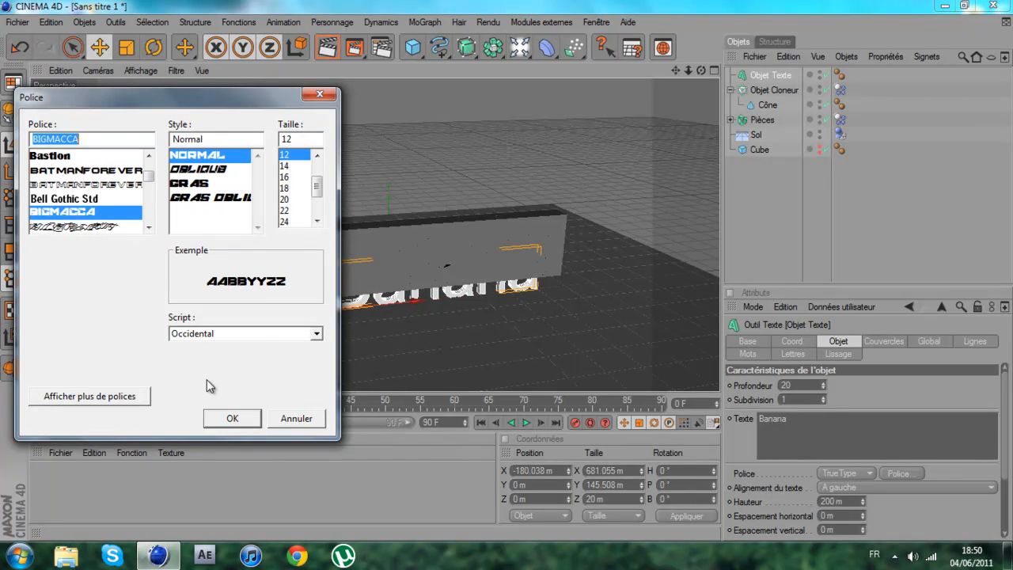
pyautogui.click(228, 419)
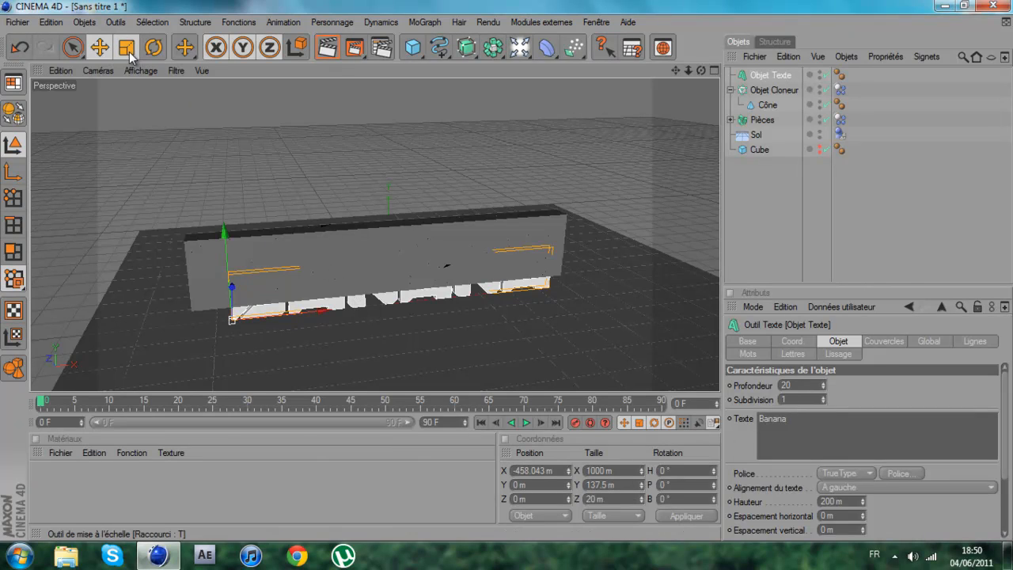
# - Scale the text down to 700 m wide and move it inside the wall at about -363 m in X and 60.5 m in Y
pyautogui.press('t')
pyautogui.moveTo(435, 272); pyautogui.dragTo(481, 272)
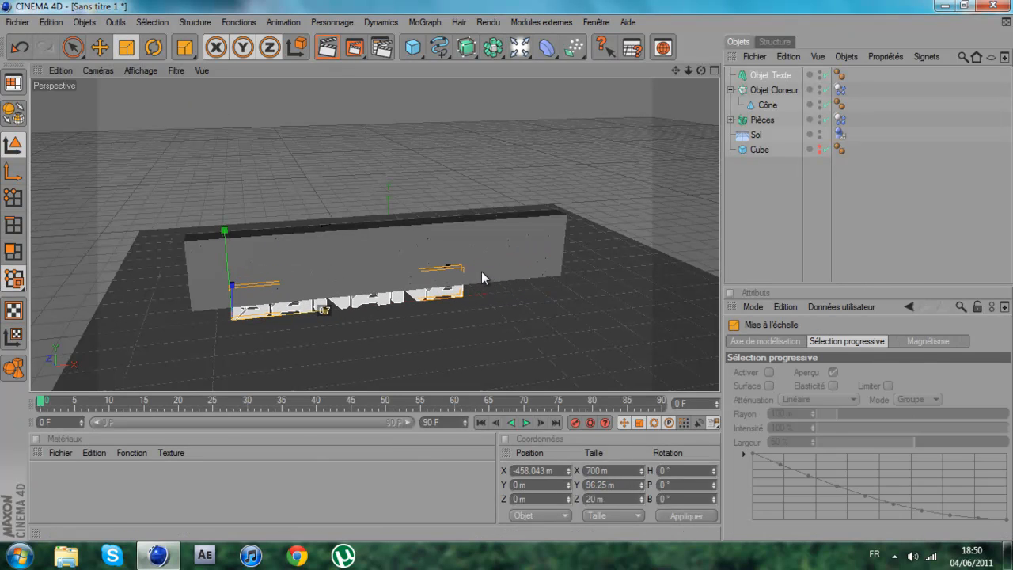
pyautogui.click(99, 47)
pyautogui.moveTo(223, 268); pyautogui.dragTo(224, 247)
pyautogui.moveTo(314, 289); pyautogui.dragTo(335, 287)
pyautogui.moveTo(510, 270); pyautogui.dragTo(505, 270)
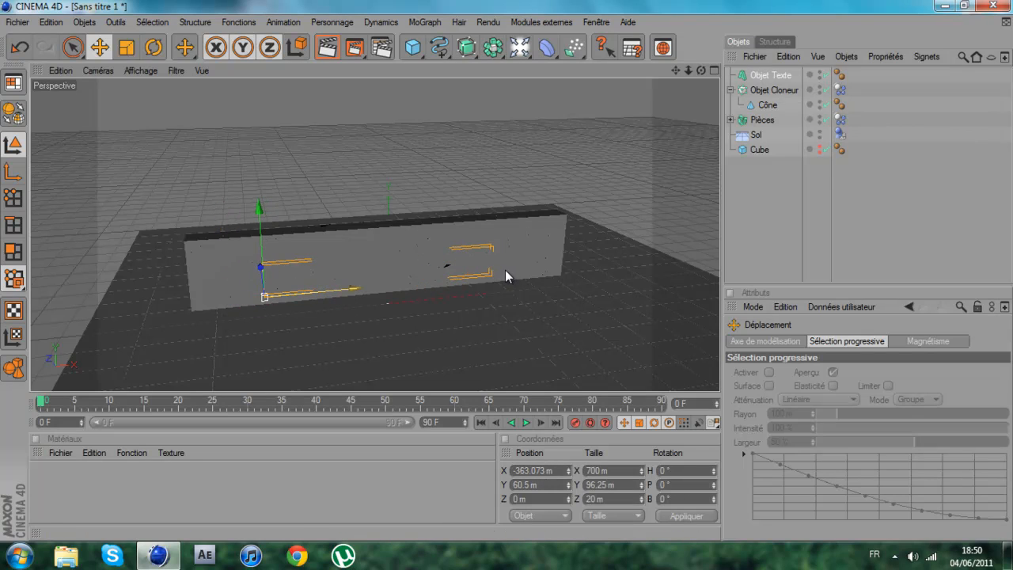
# - Play the simulation to check the text behind the breaking wall, and return to the first frame
pyautogui.click(527, 422)
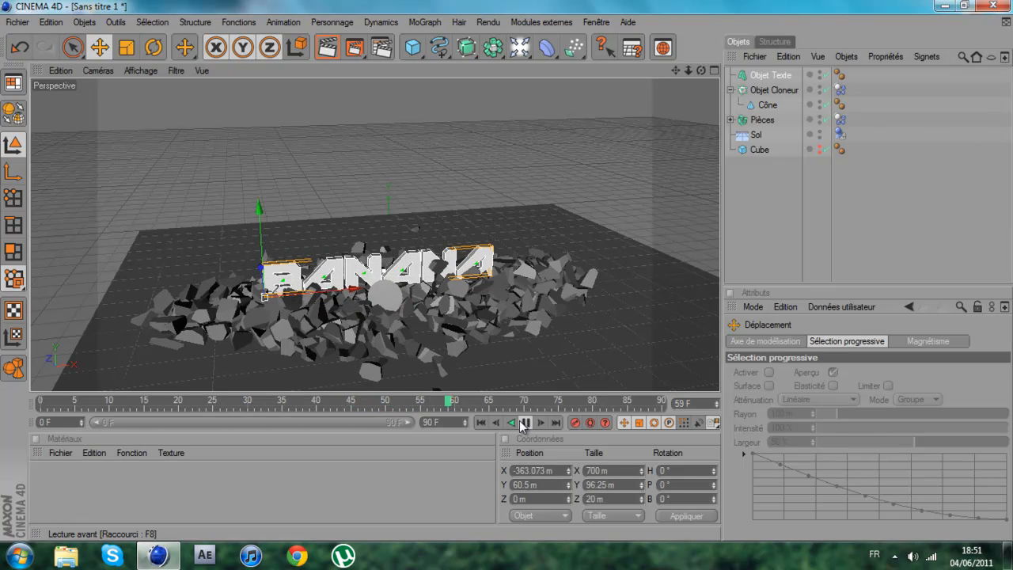
pyautogui.click(526, 424)
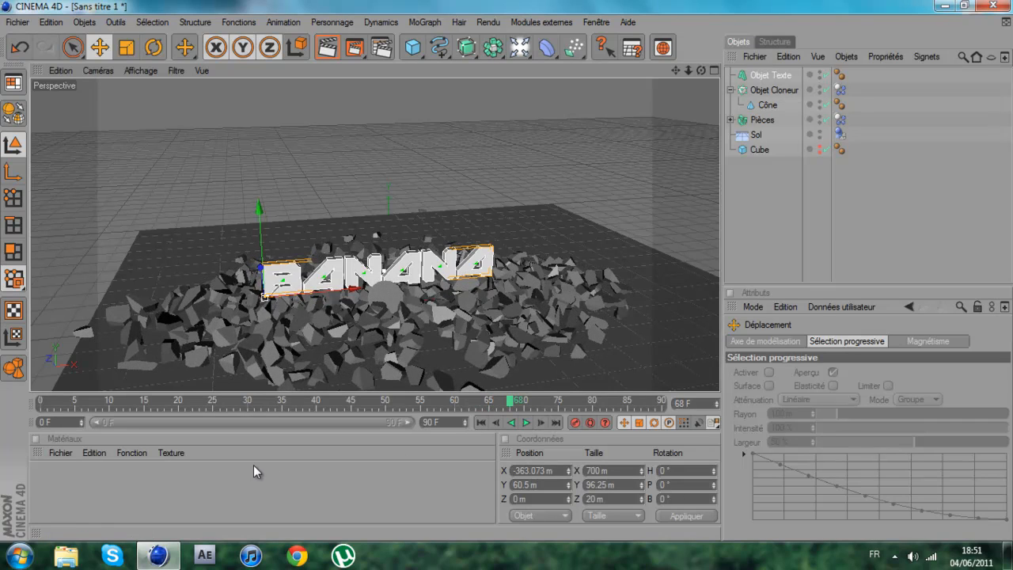
pyautogui.click(480, 423)
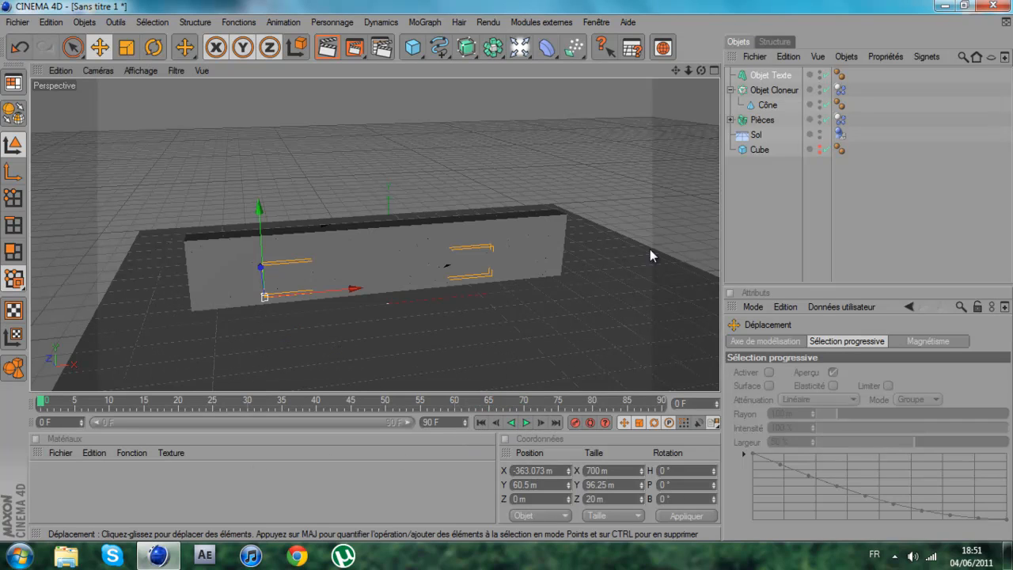
# - Review the Cube, Cône and Pièces objects, play the simulation with Pièces selected, and return to the first frame
pyautogui.click(757, 150)
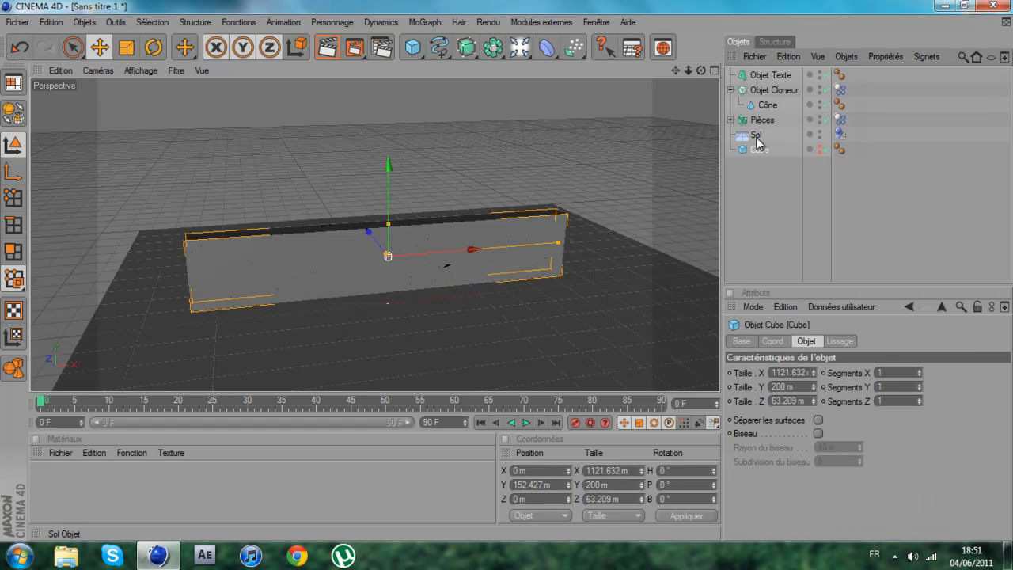
pyautogui.click(762, 105)
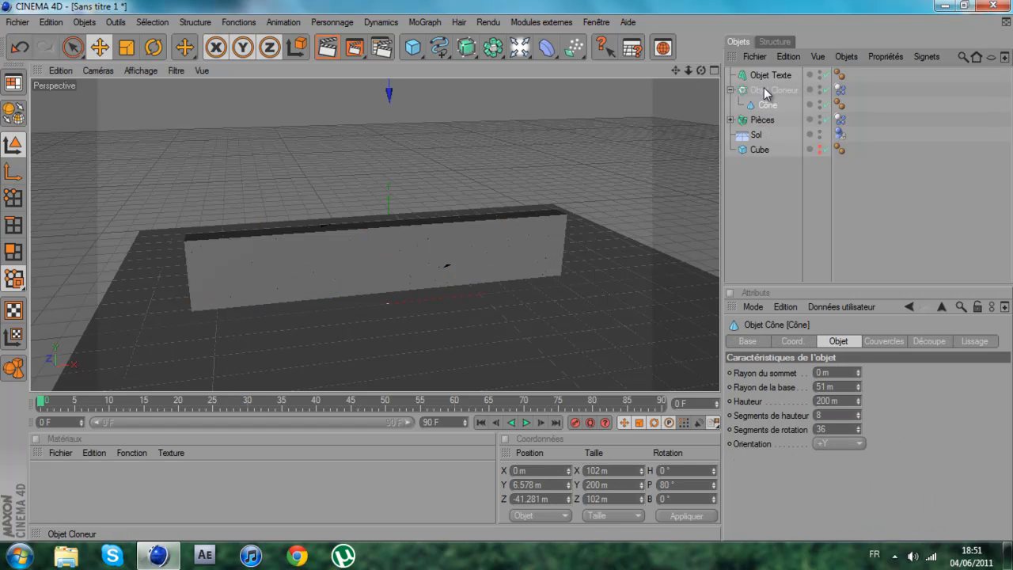
pyautogui.click(762, 119)
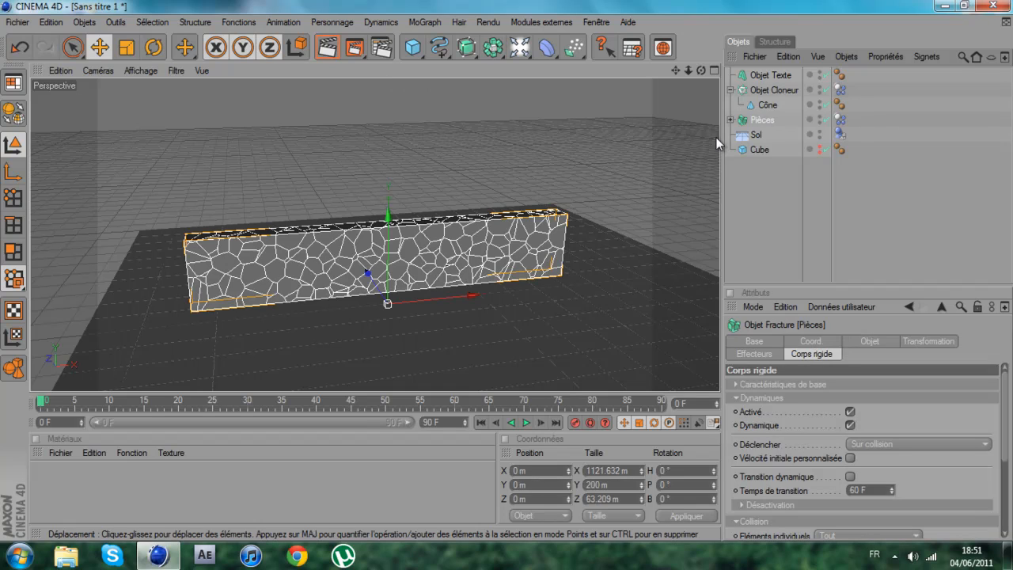
pyautogui.click(527, 423)
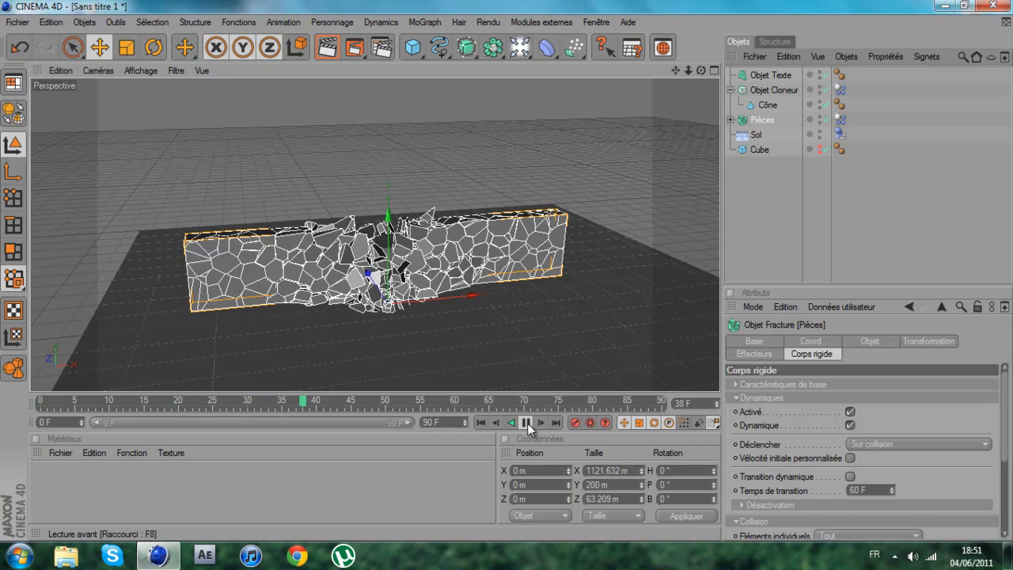
pyautogui.click(526, 422)
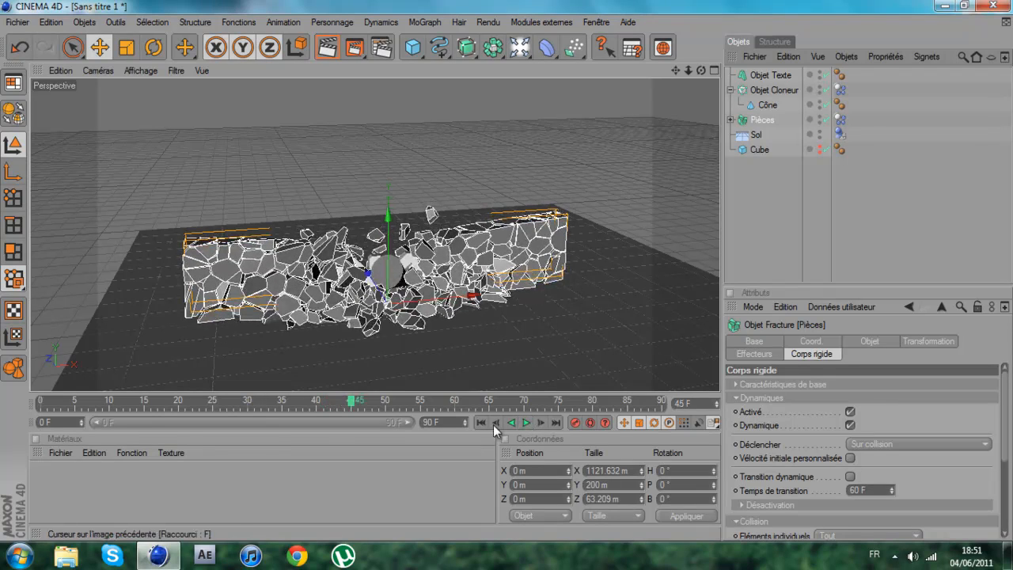
pyautogui.click(481, 422)
# - Move the cloner along the wall to about -302 m in X
pyautogui.click(773, 89)
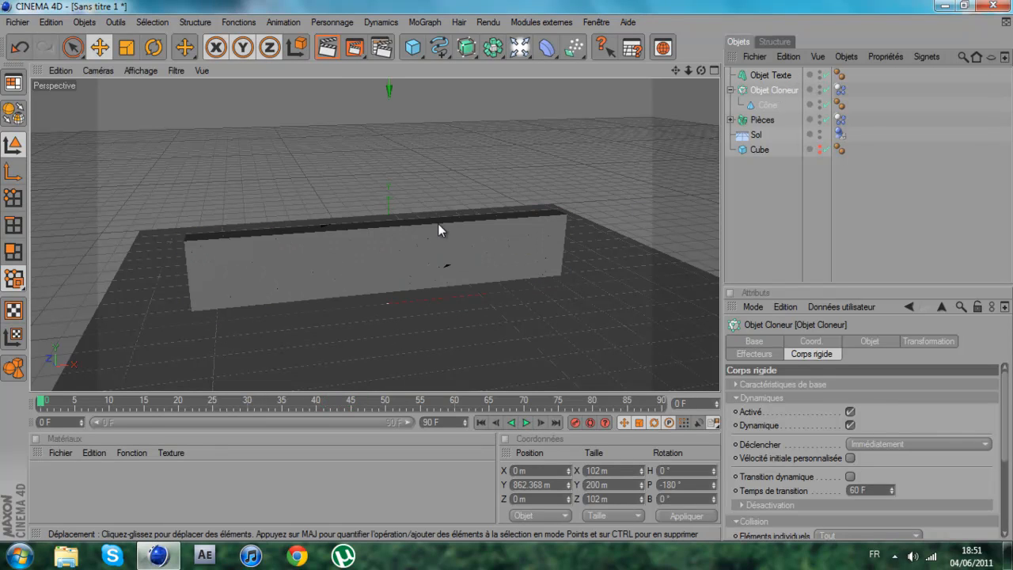
pyautogui.scroll(-6, 477, 100)
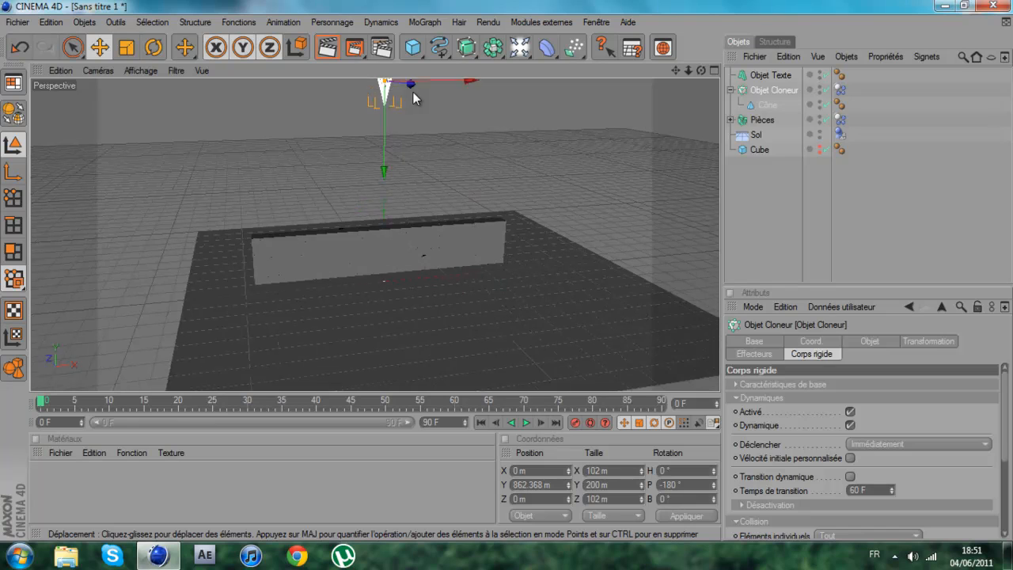
pyautogui.moveTo(433, 110); pyautogui.dragTo(370, 113)
pyautogui.scroll(3, 465, 174)
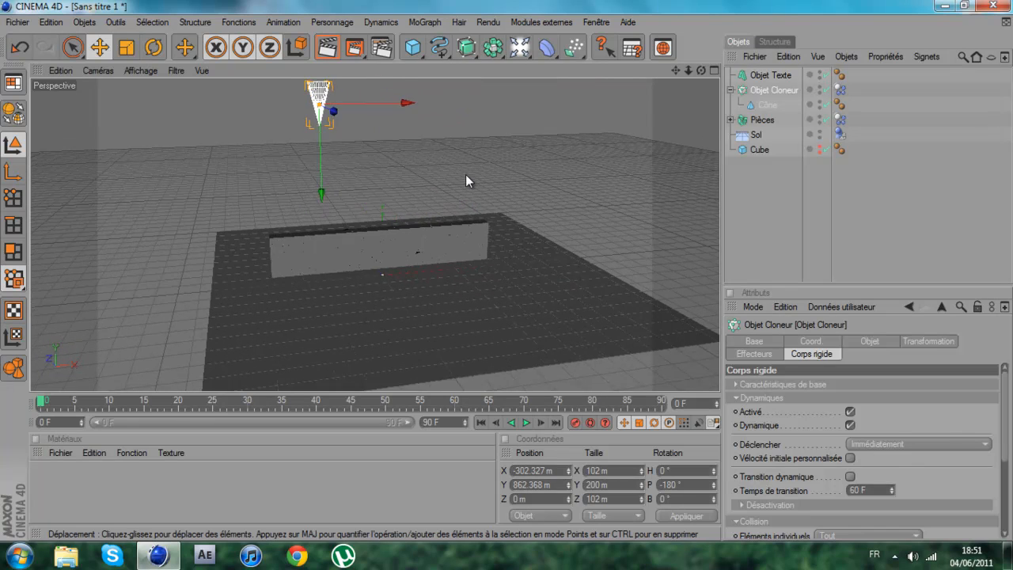
pyautogui.scroll(2, 465, 174)
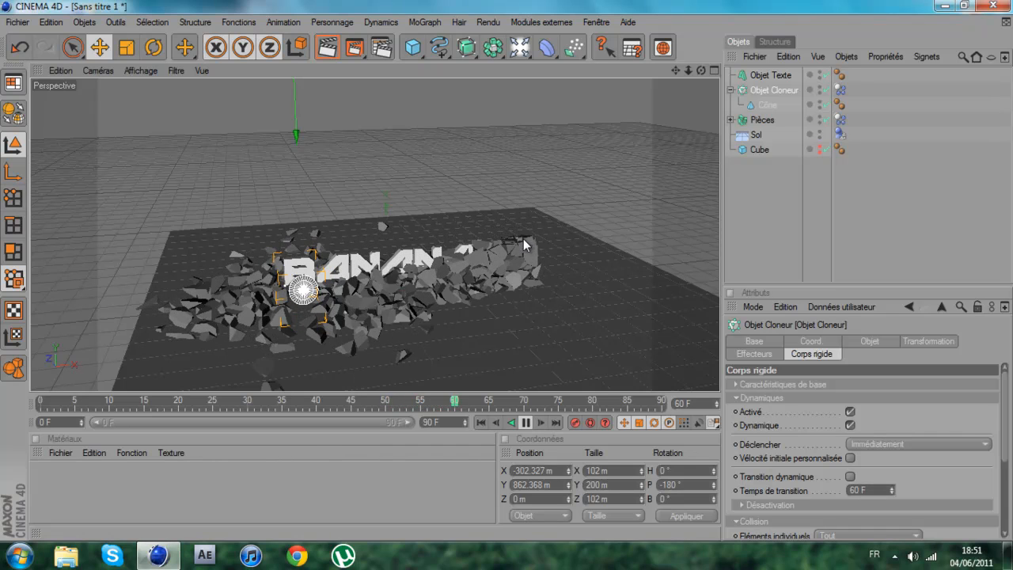
# - Play the simulation with the cloner's off-centre drop and pause at frame 43
pyautogui.click(527, 424)
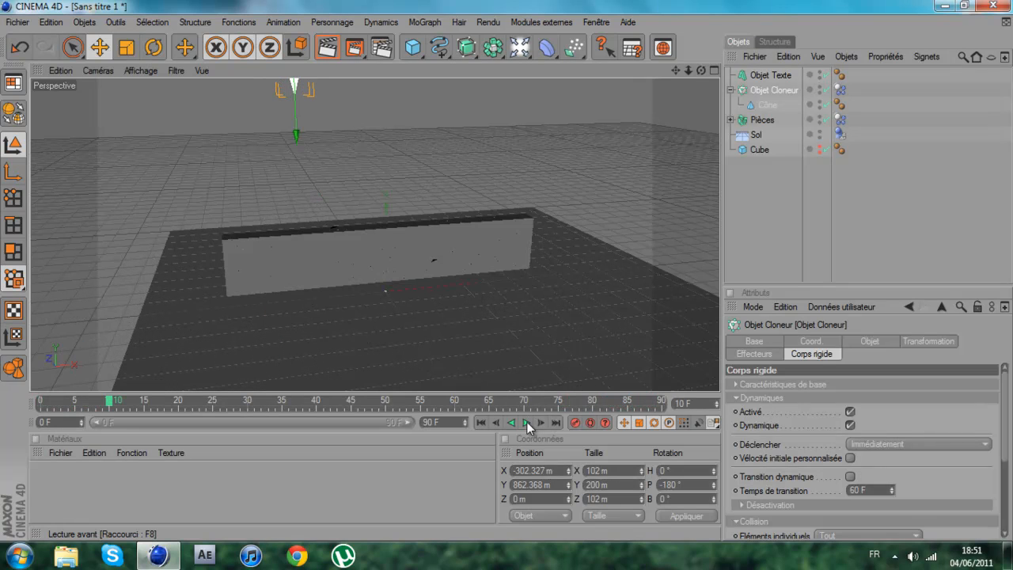
pyautogui.moveTo(676, 70); pyautogui.dragTo(668, 32)
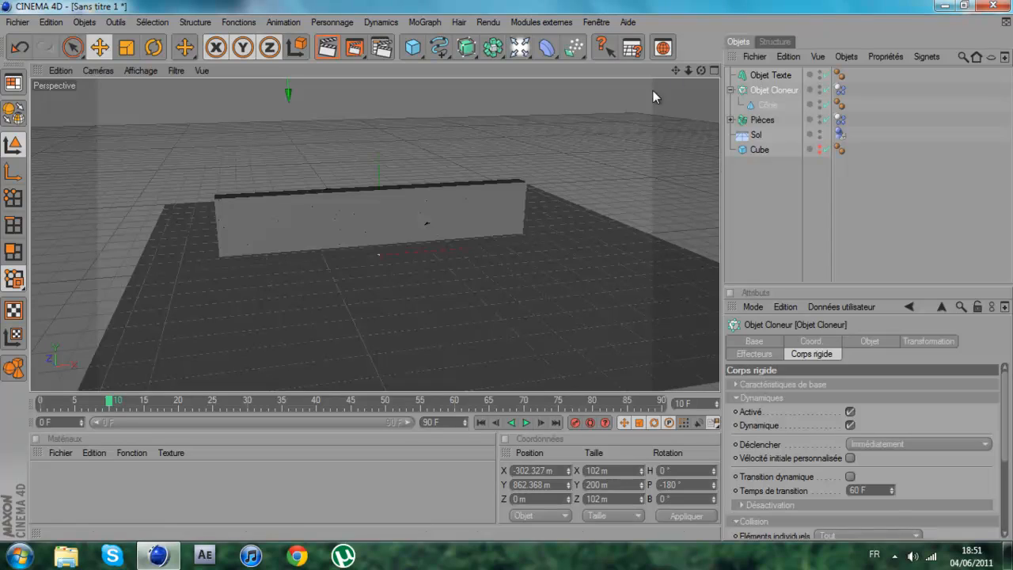
pyautogui.click(524, 423)
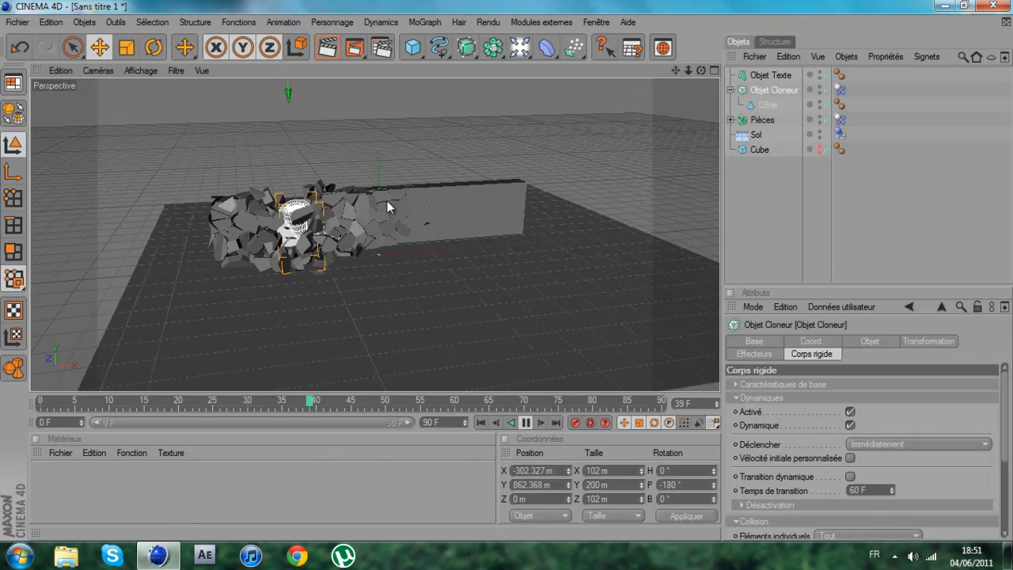
pyautogui.click(525, 424)
pyautogui.click(528, 55)
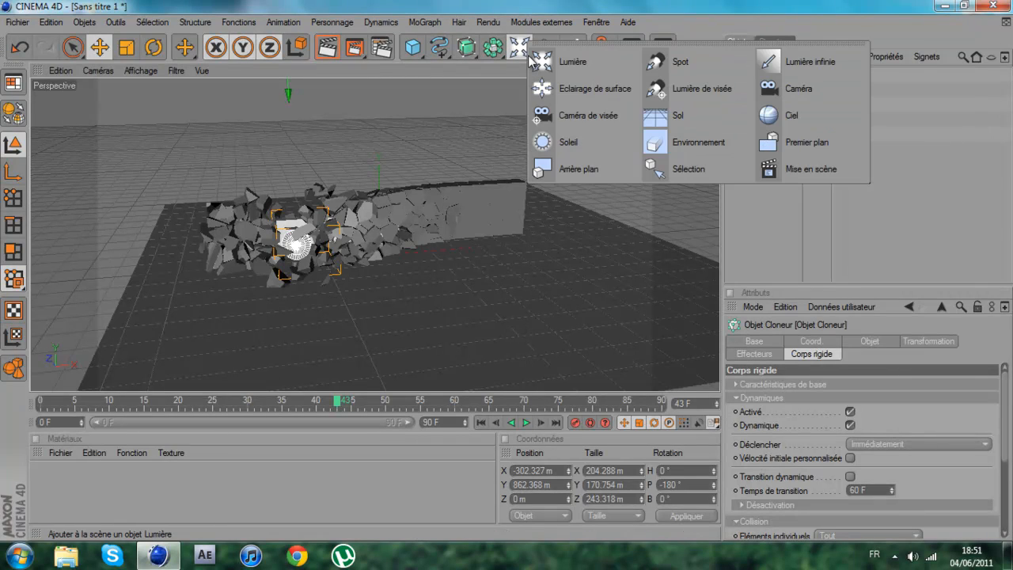
pyautogui.click(413, 57)
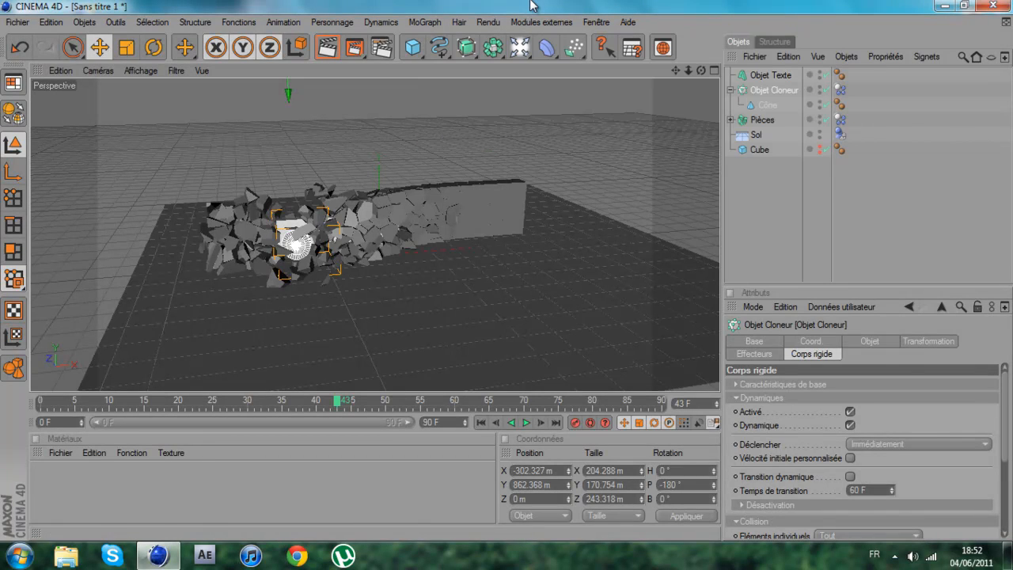
# - Replay the wall collapse from the first frame until the text is uncovered, and return to the start
pyautogui.click(480, 422)
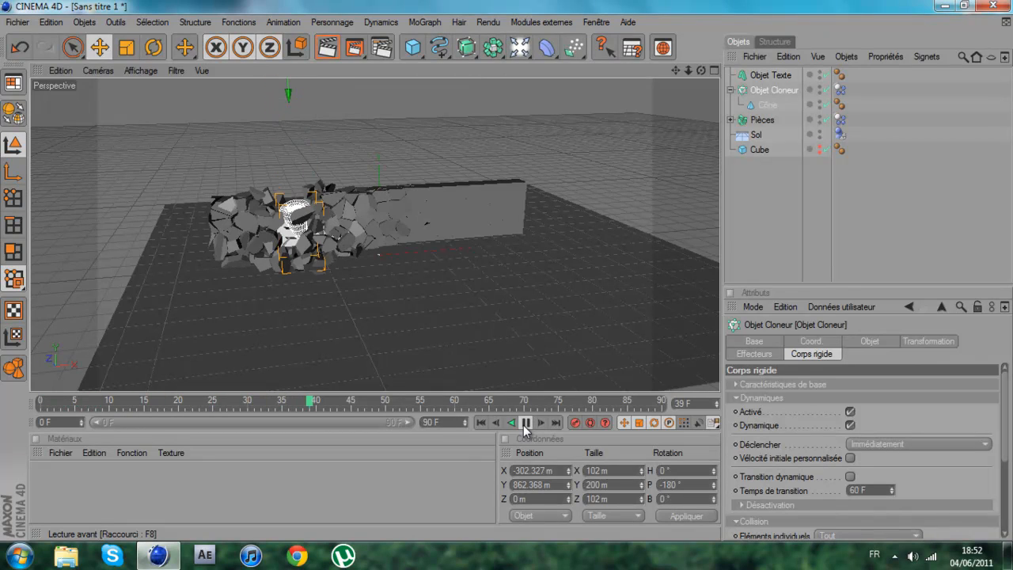
pyautogui.click(526, 423)
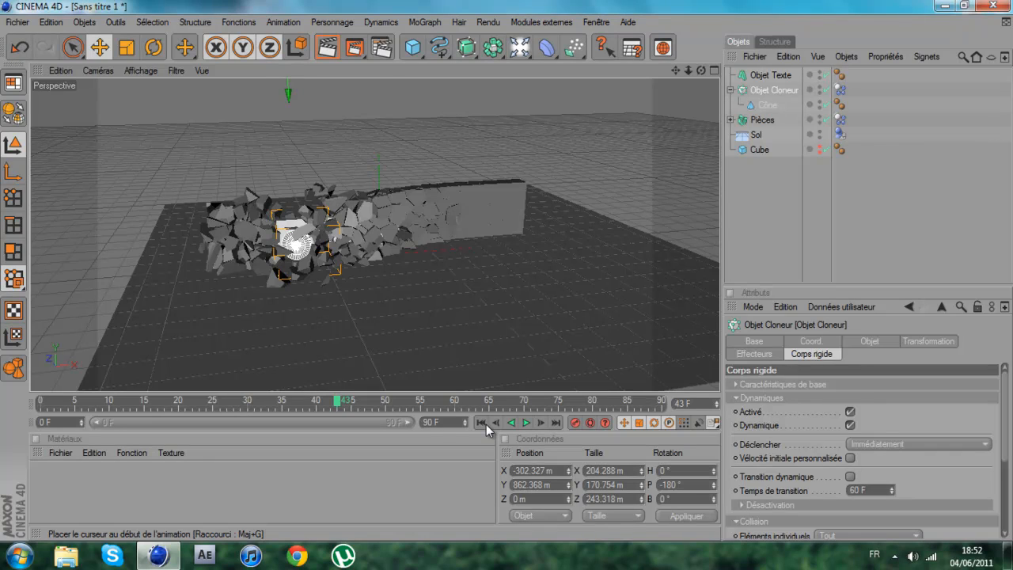
pyautogui.click(486, 424)
pyautogui.click(525, 424)
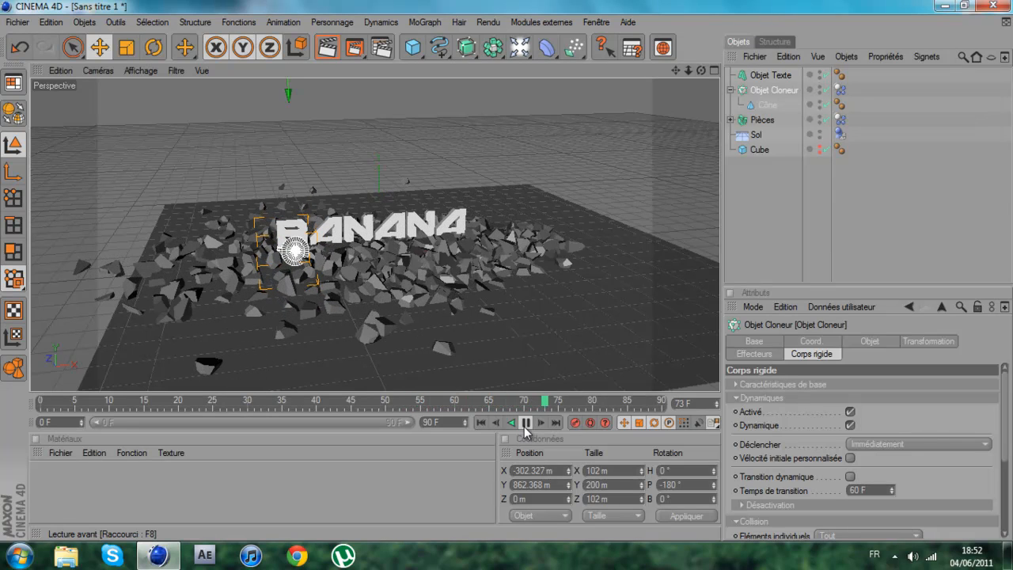
pyautogui.click(527, 423)
pyautogui.click(477, 422)
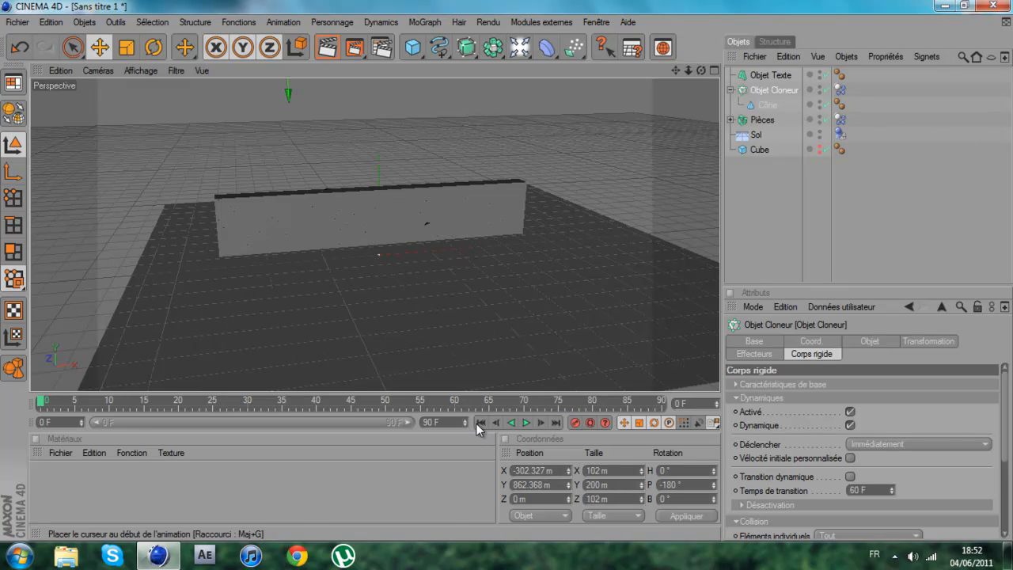